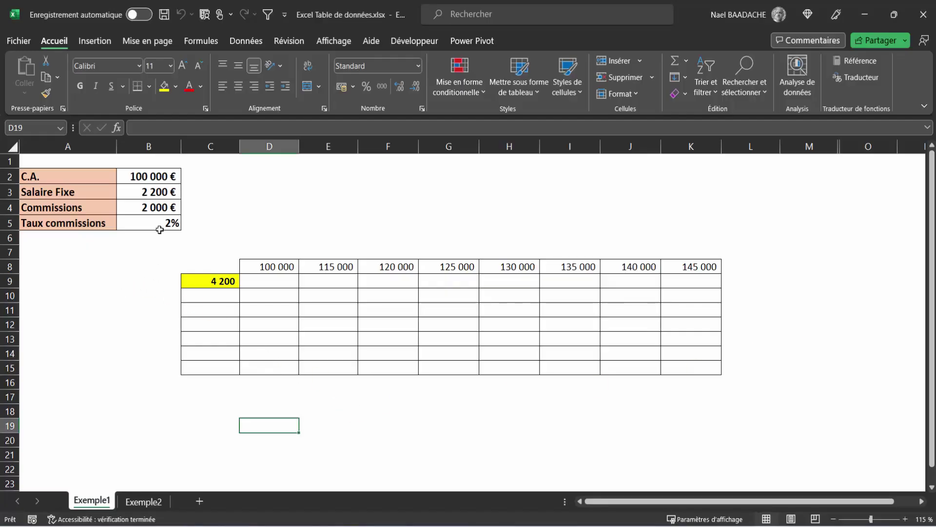
Review the inputs in B2:B5, the C9 total formula and the C.A. values D8 to K8.
left_click(150, 205)
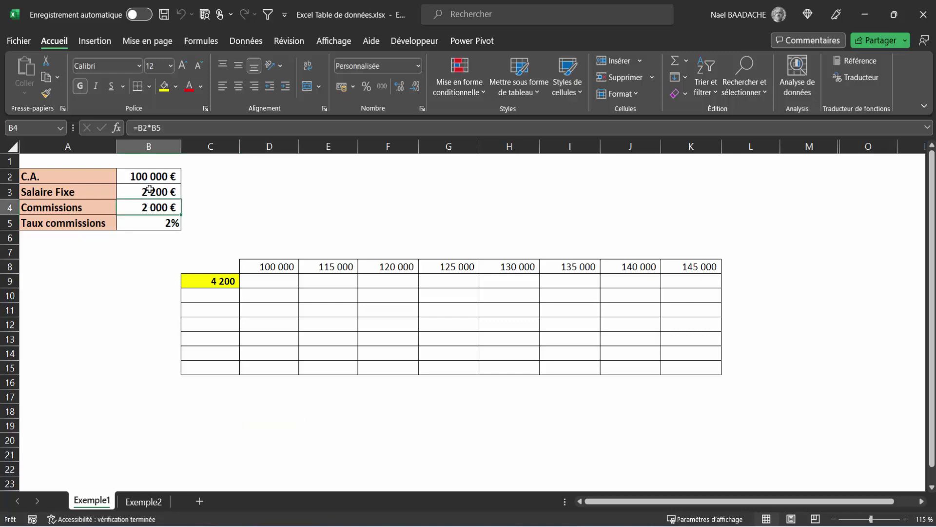
left_click(150, 188)
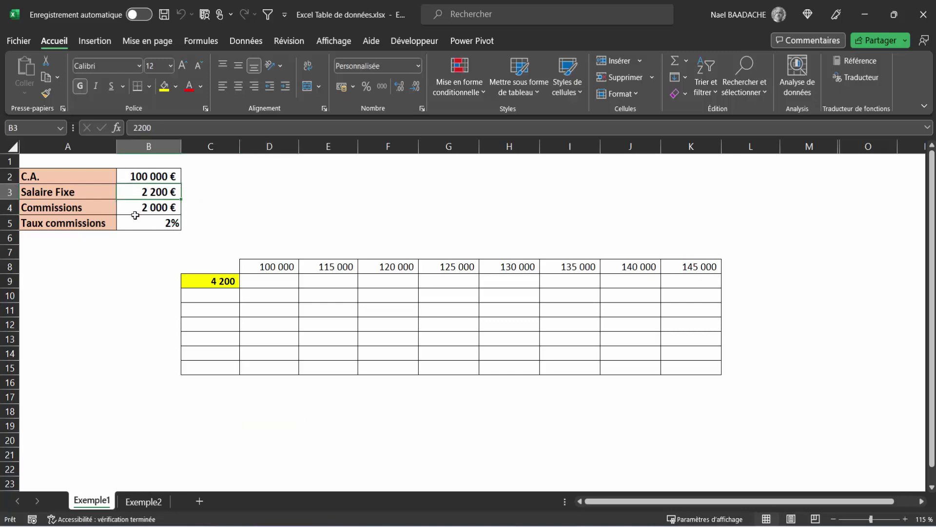
left_click(148, 224)
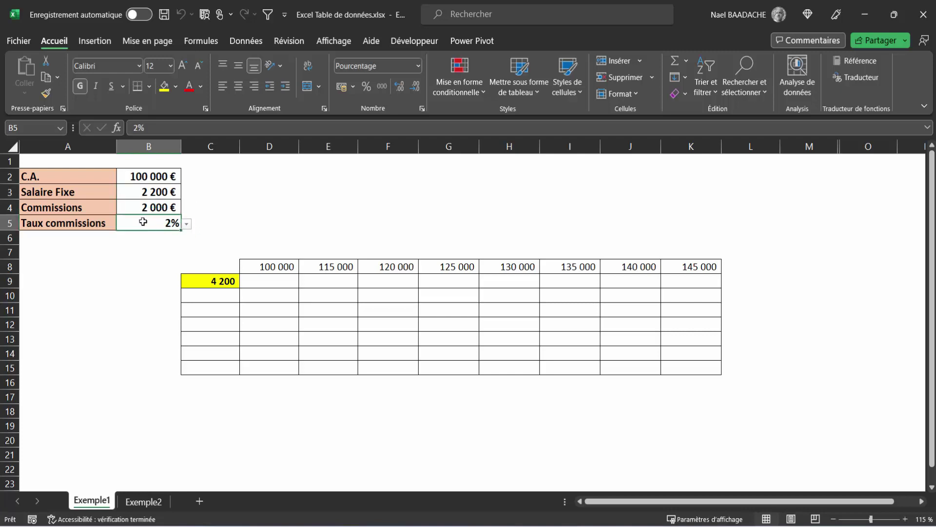
left_click(148, 174)
left_click(141, 190)
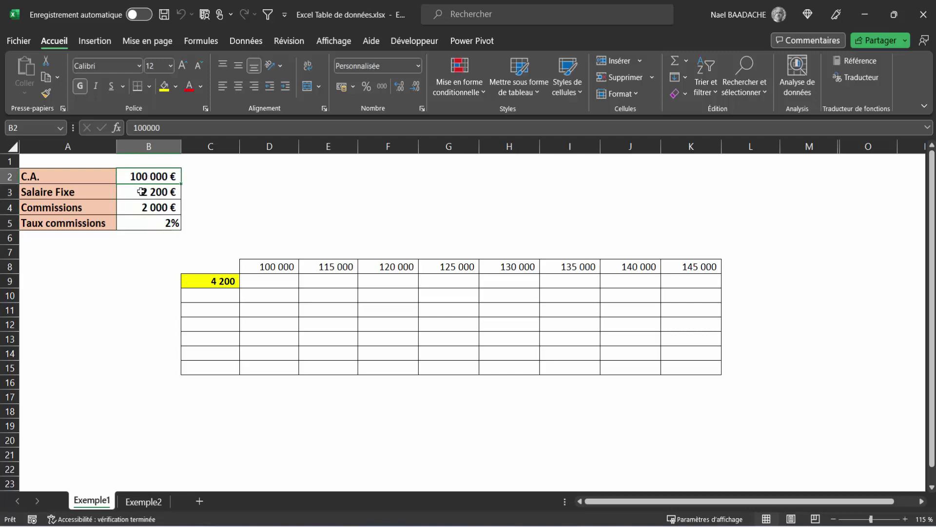
left_click(225, 286)
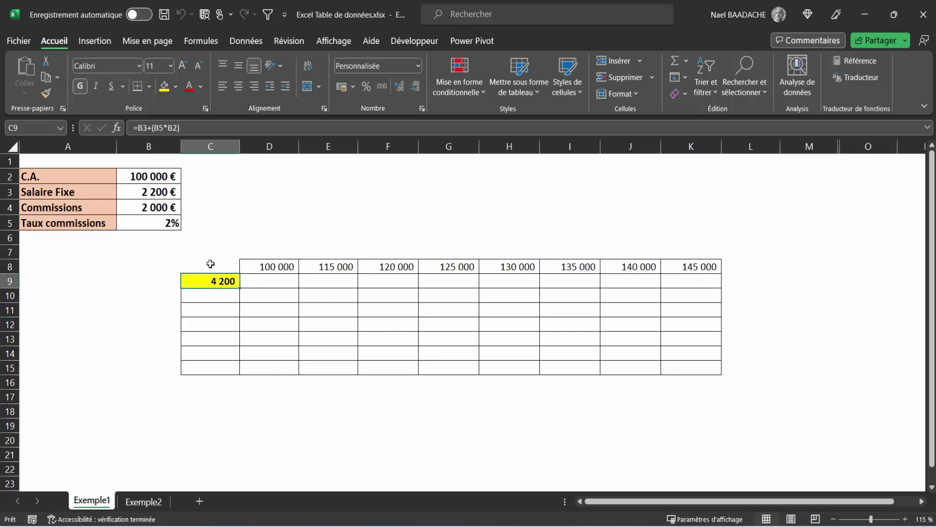
left_click_drag(210, 264, 679, 378)
left_click(449, 324)
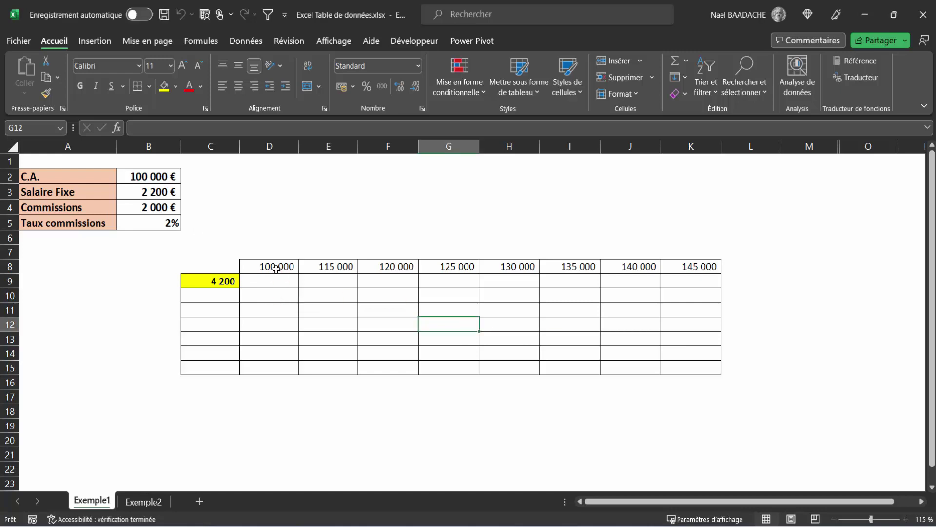
left_click(276, 268)
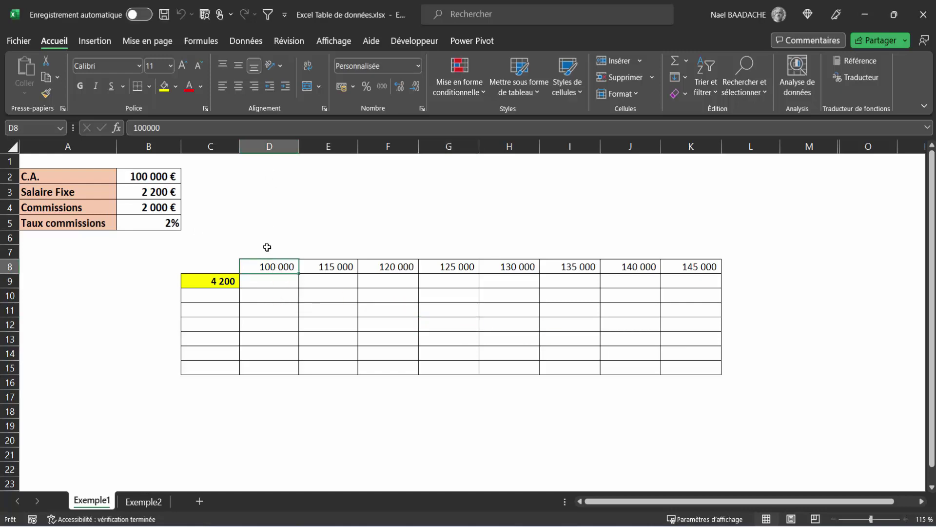
left_click(690, 267)
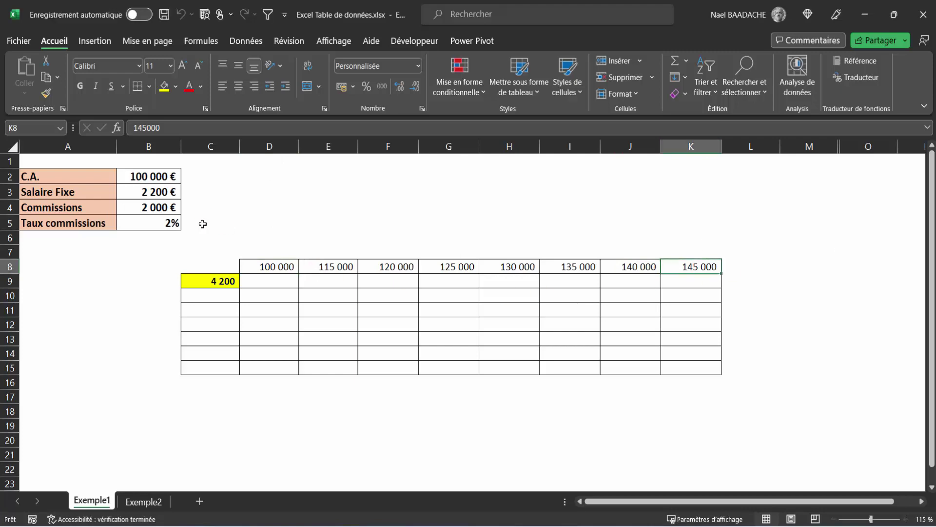
Inspect the references in the B4 commission and C9 total formulas, leaving both unchanged.
left_click(156, 206)
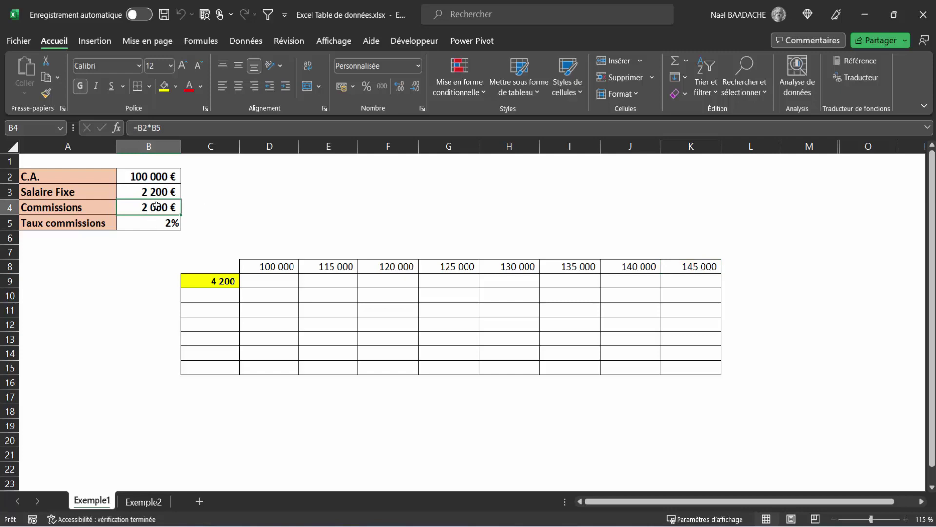
double_click(156, 206)
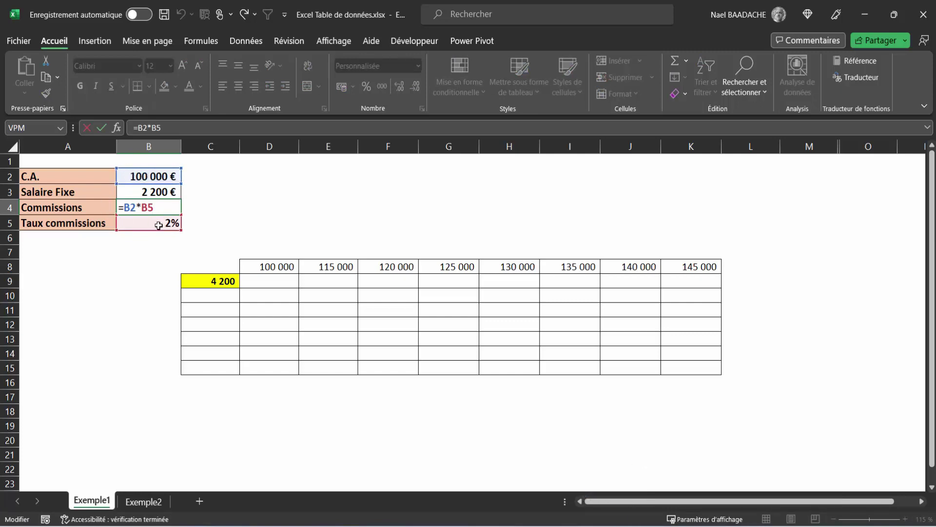
key("Return")
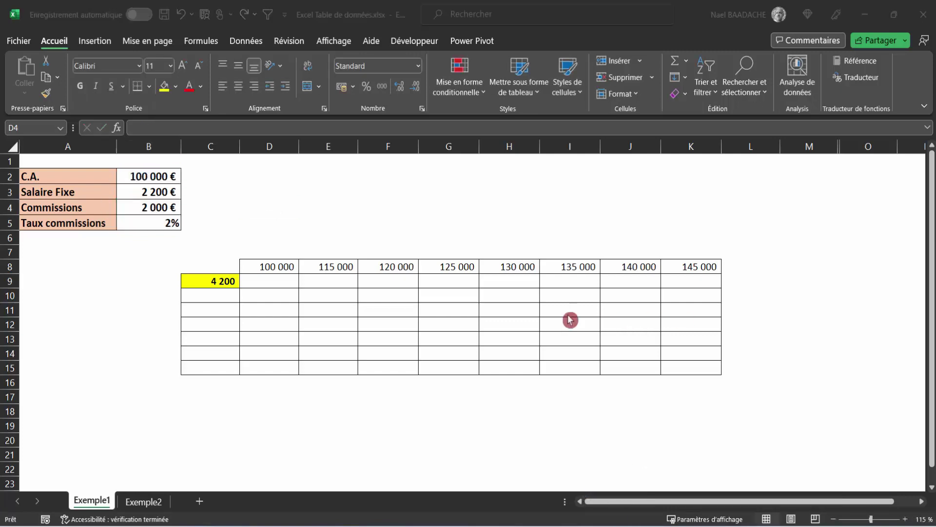
left_click(217, 281)
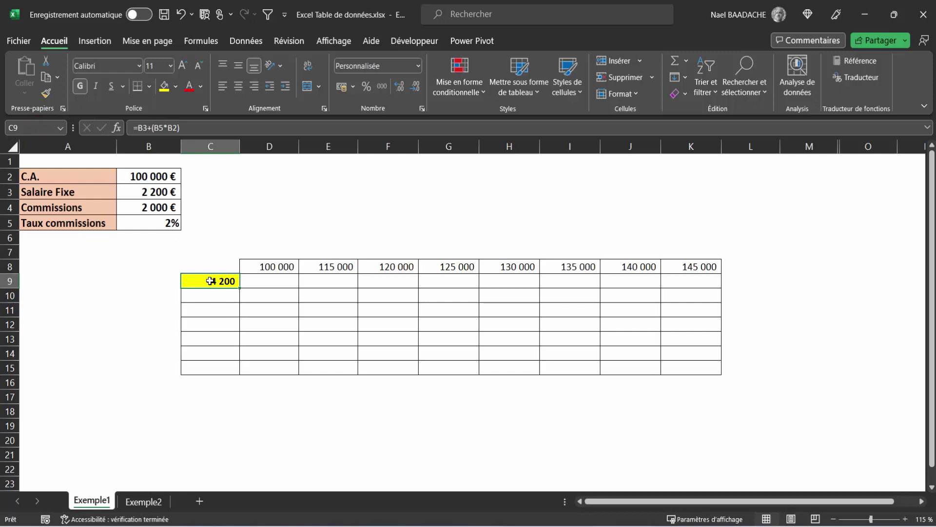
double_click(210, 281)
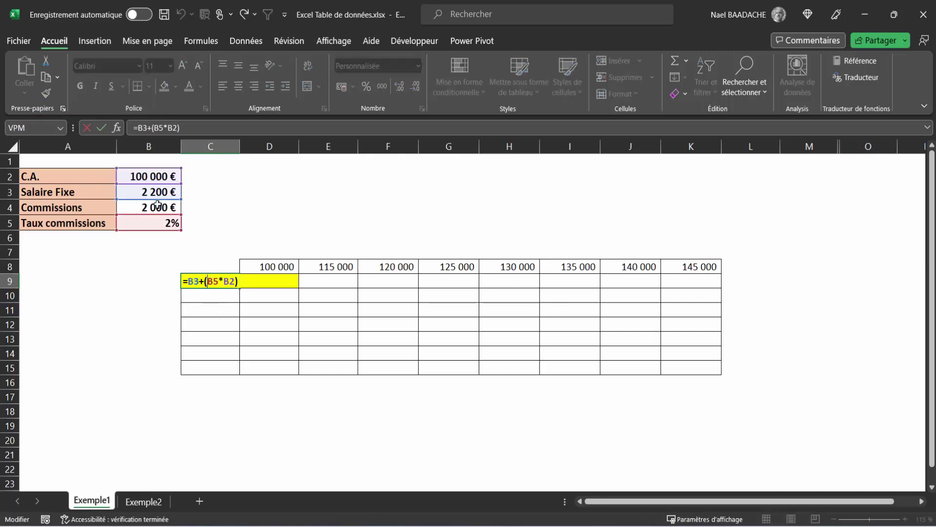
left_click(224, 282)
key("ctrl+Return")
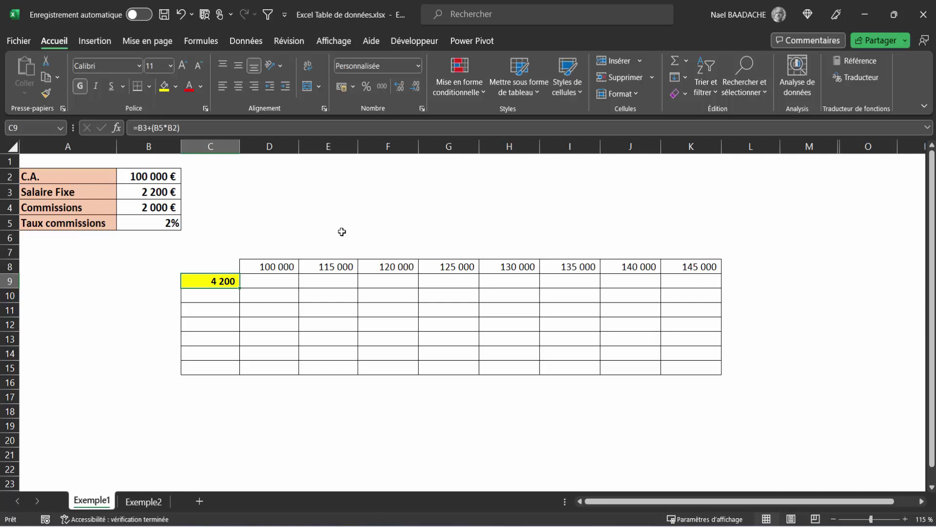
Select C8:K9 and open Table de données from Données > Analyse scénarios.
left_click(213, 265)
mouse_move(213, 265)
left_mouse_down()
mouse_move(678, 270)
mouse_move(677, 283)
left_mouse_up()
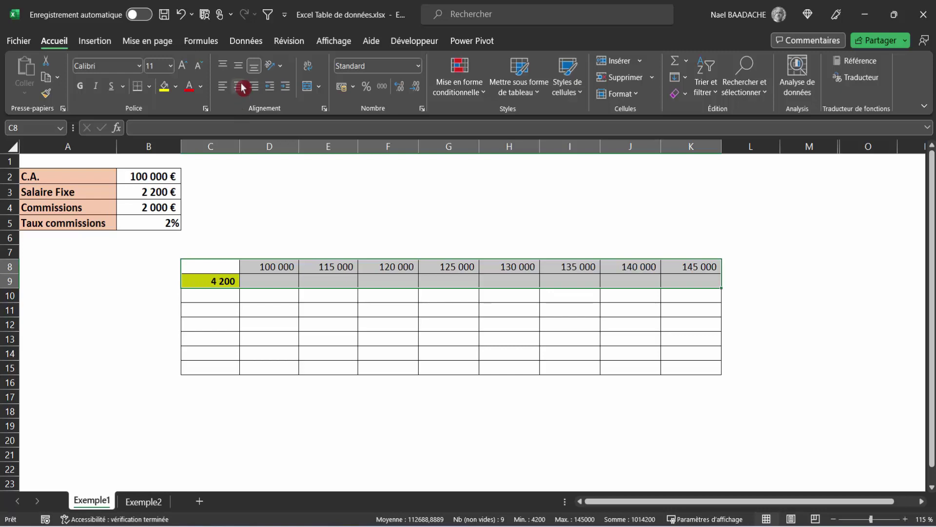
left_click(247, 41)
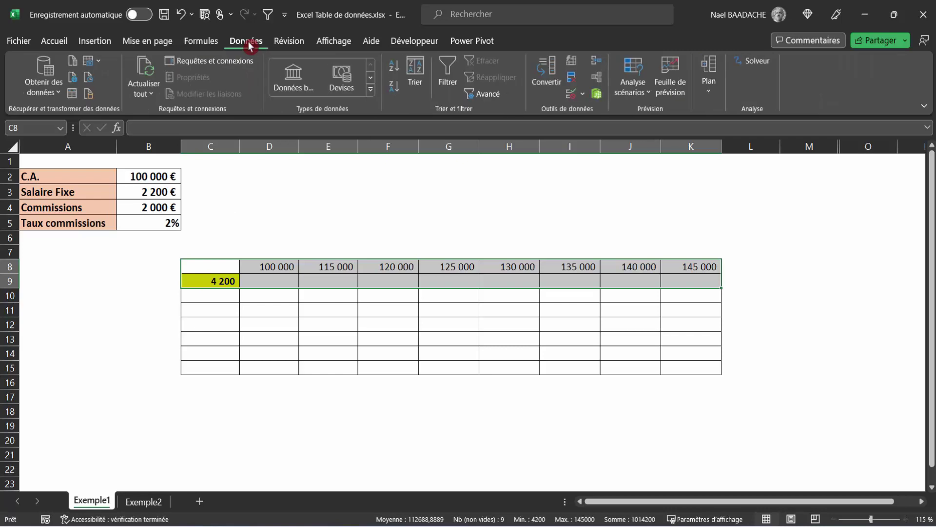
left_click(650, 96)
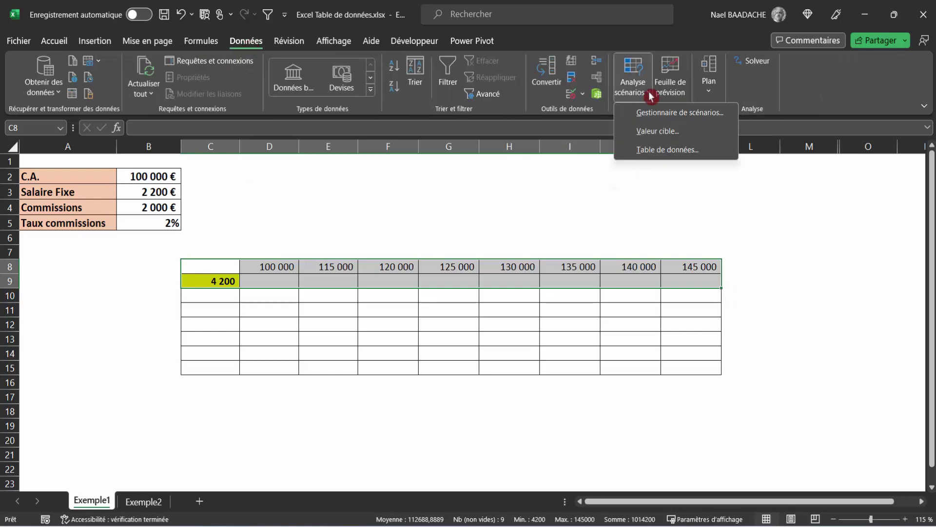
left_click(648, 150)
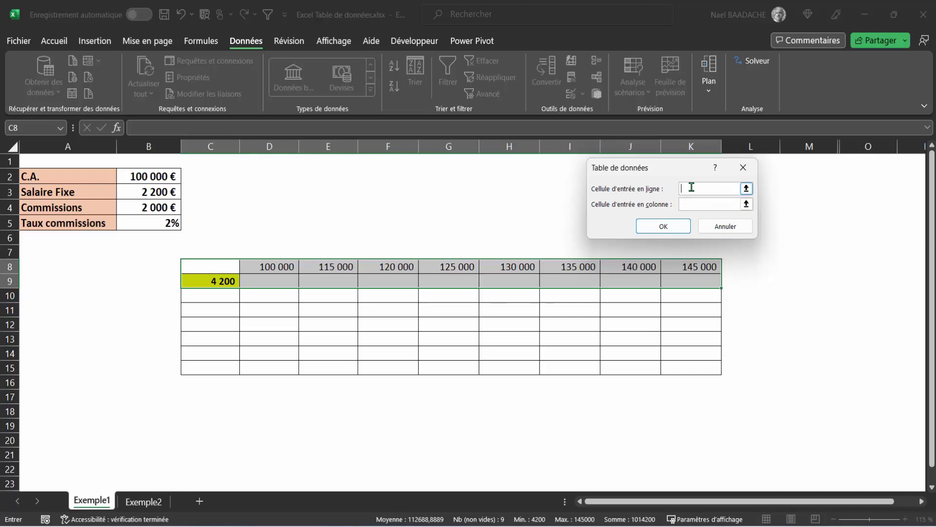
Use B2 as the row input cell so row 9 fills with {=TABLE(B2;)} totals 4200–5100.
left_click(151, 176)
left_click(669, 231)
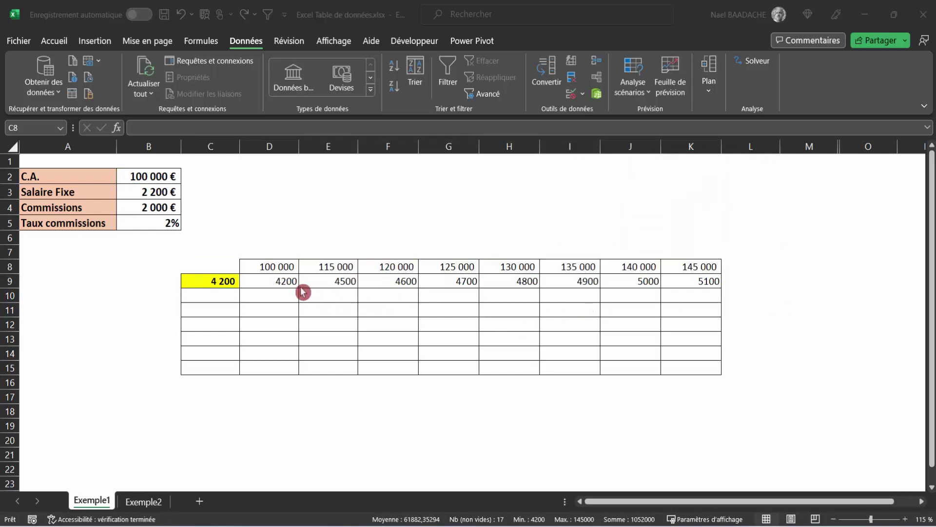
left_click(285, 283)
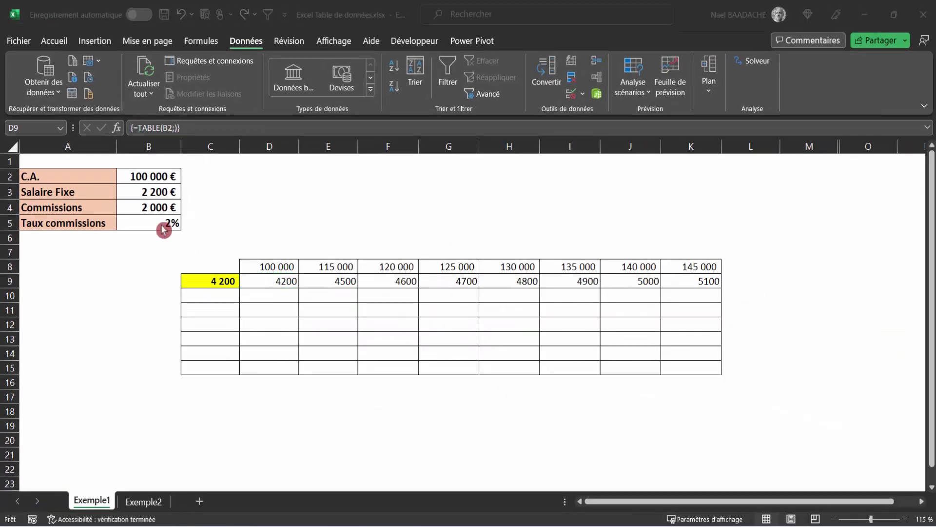
Pick 4% from B5's rate dropdown, then select the recalculated table results D9:K10.
left_click(161, 222)
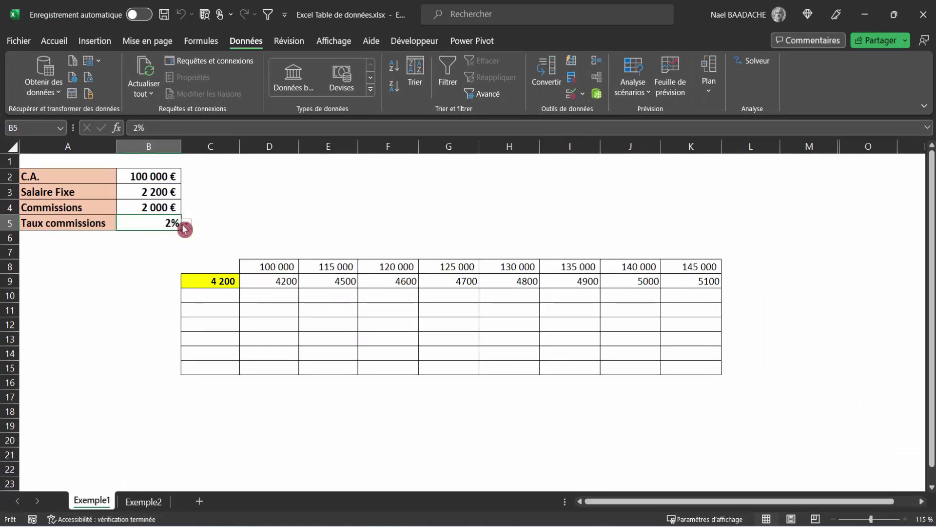
left_click(187, 224)
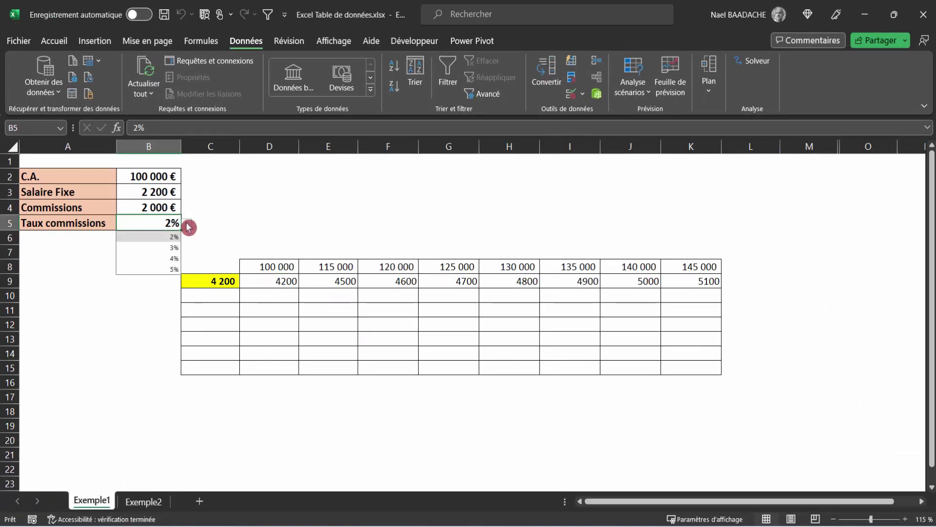
left_click(163, 259)
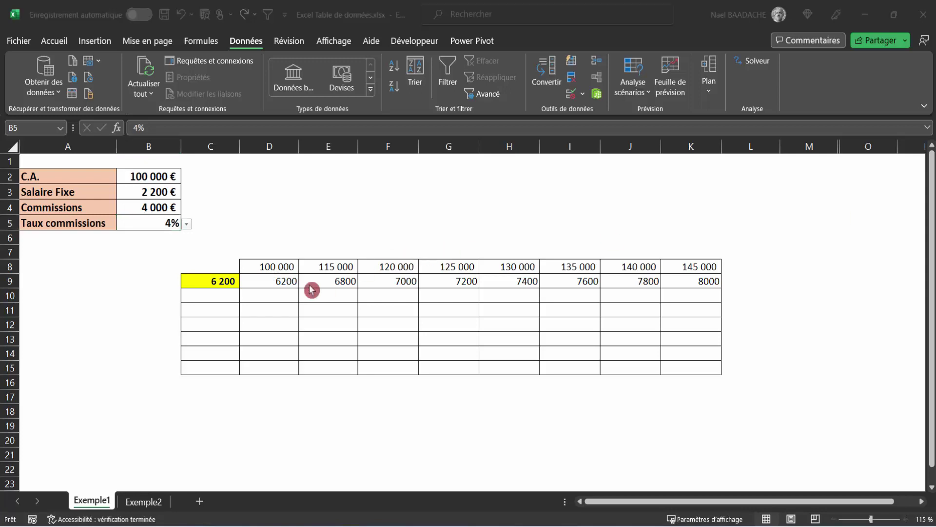
left_click_drag(280, 279, 711, 283)
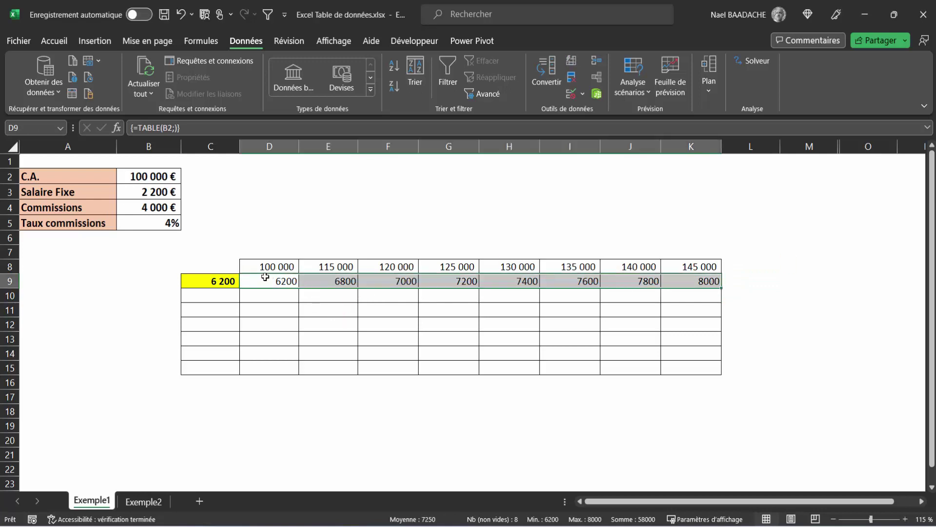
left_click_drag(264, 276, 679, 283)
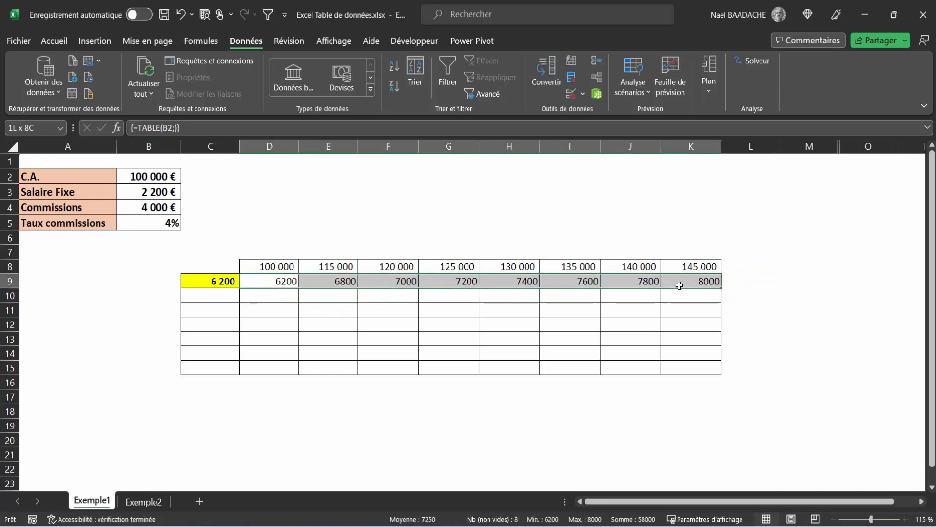
Insert a clustered column chart of the row 9 totals and position it beside the table.
left_click(85, 44)
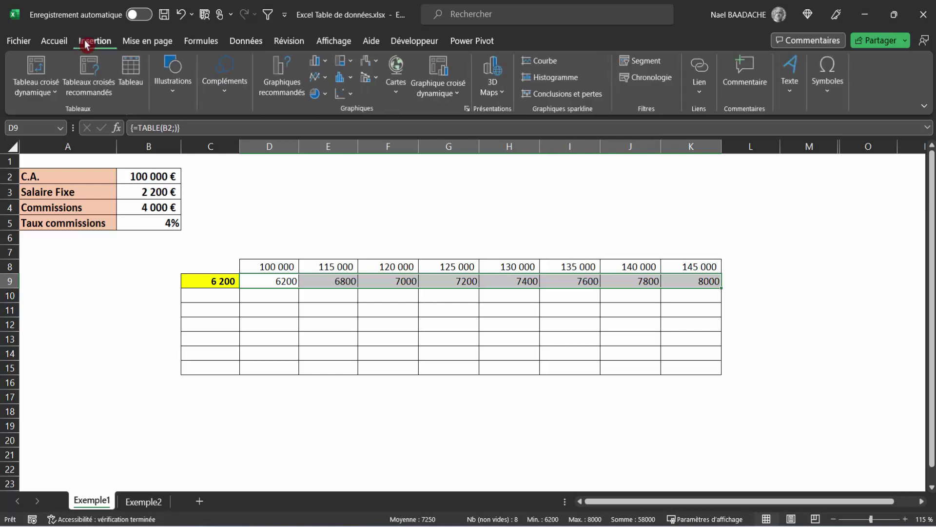
left_click(329, 64)
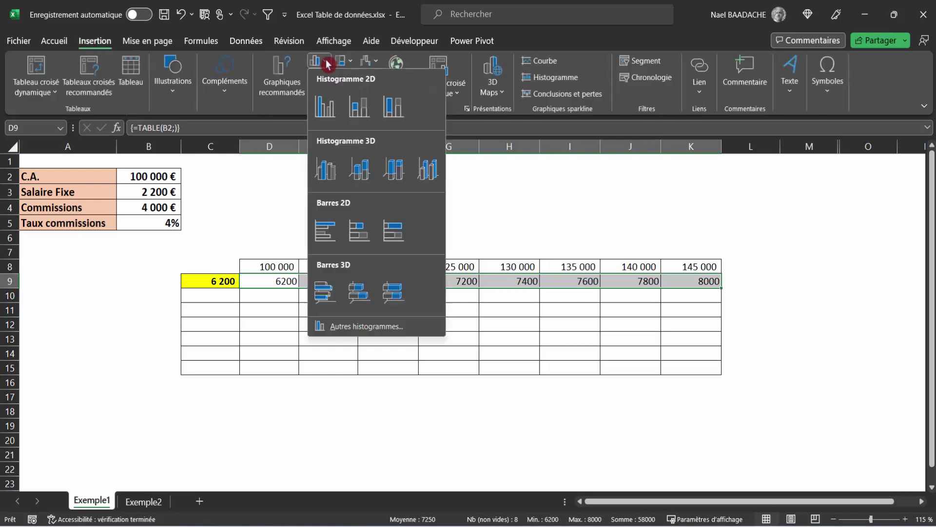
left_click(328, 106)
left_click_drag(514, 215, 681, 264)
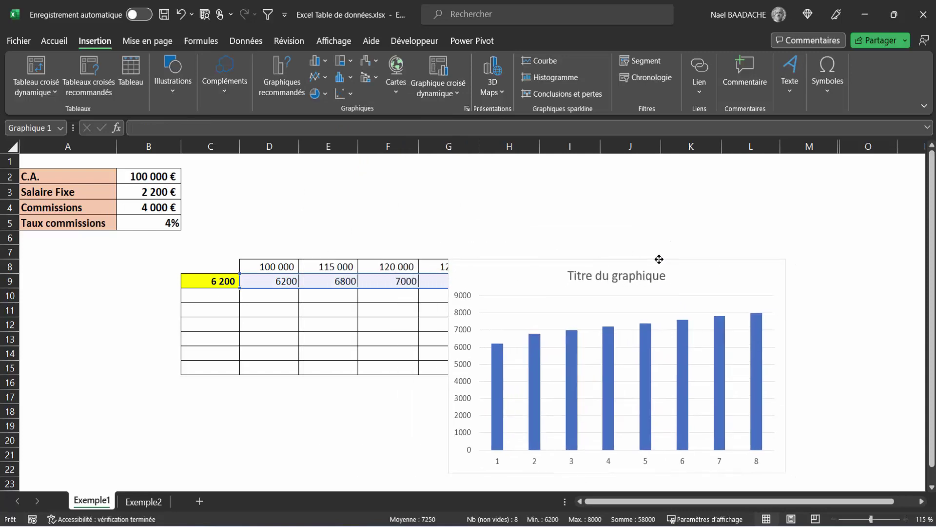
left_click(597, 280)
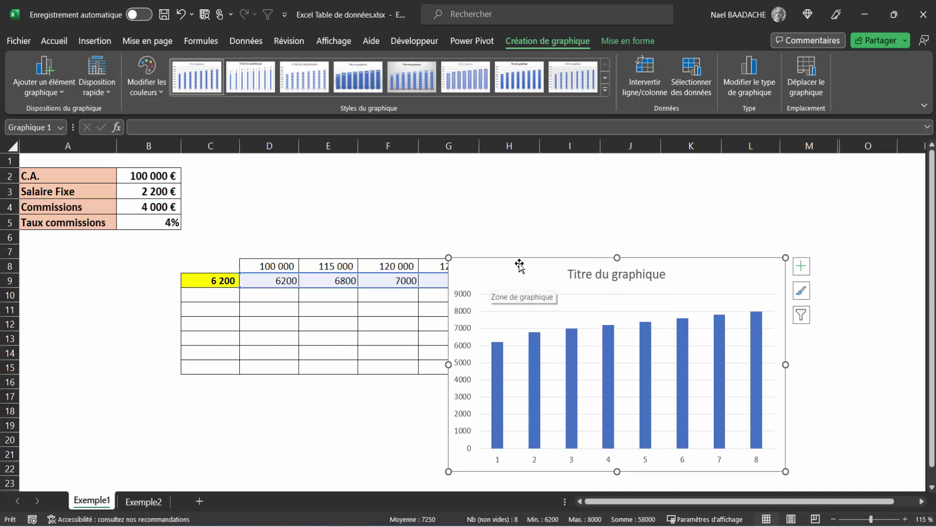
Try a 5% commission rate, delete the column chart, then set B5 back to 2%.
left_click(155, 223)
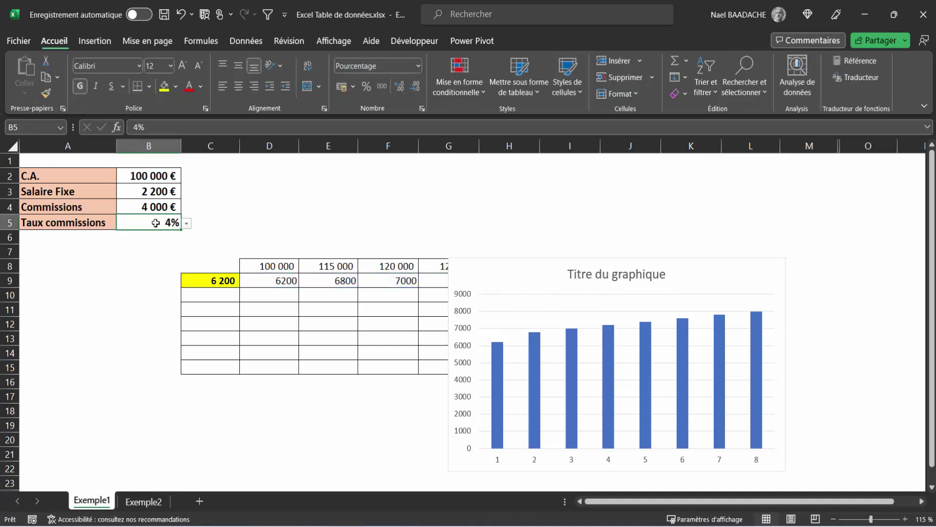
left_click(186, 224)
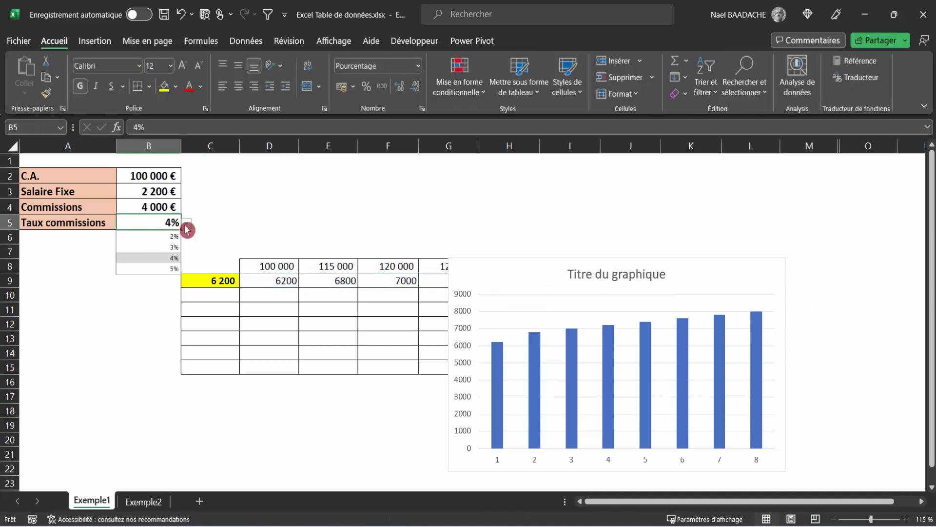
left_click(172, 270)
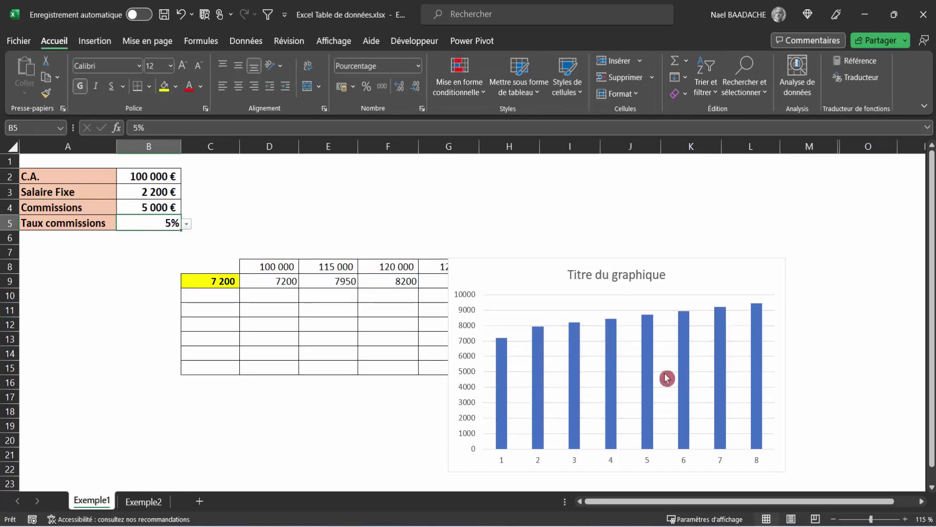
left_click(724, 261)
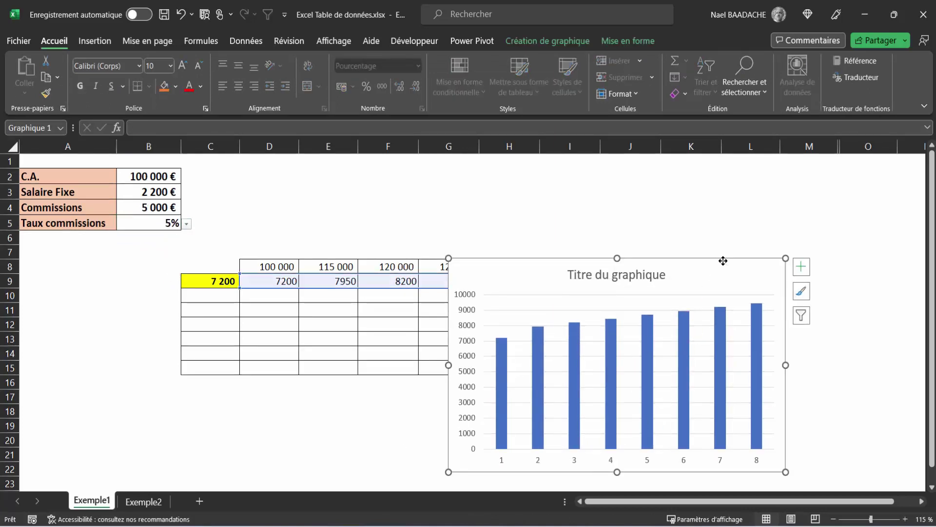
key("Delete")
key("Left")
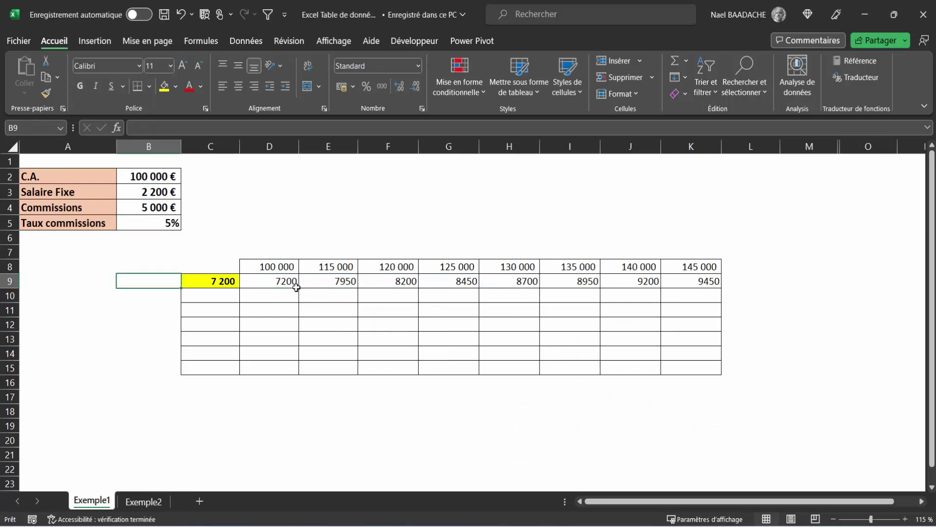
left_click(163, 224)
left_click(187, 228)
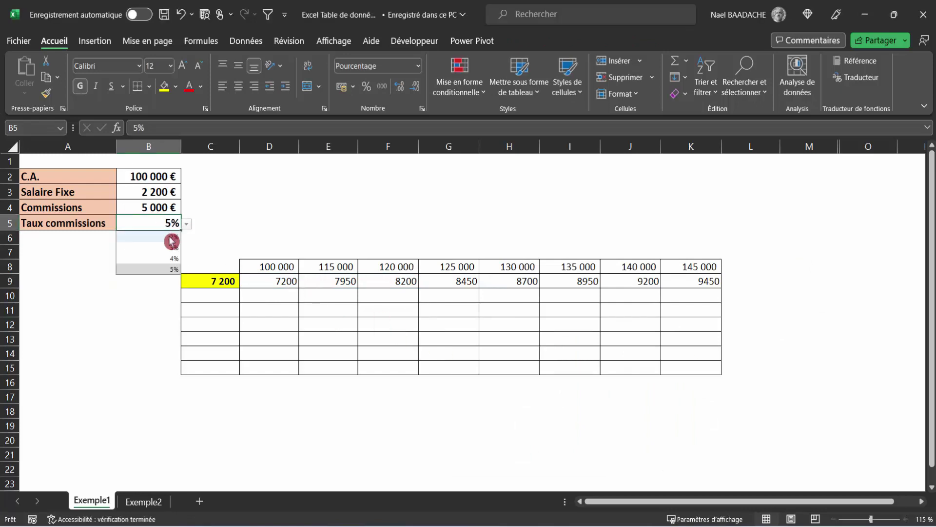
left_click(170, 238)
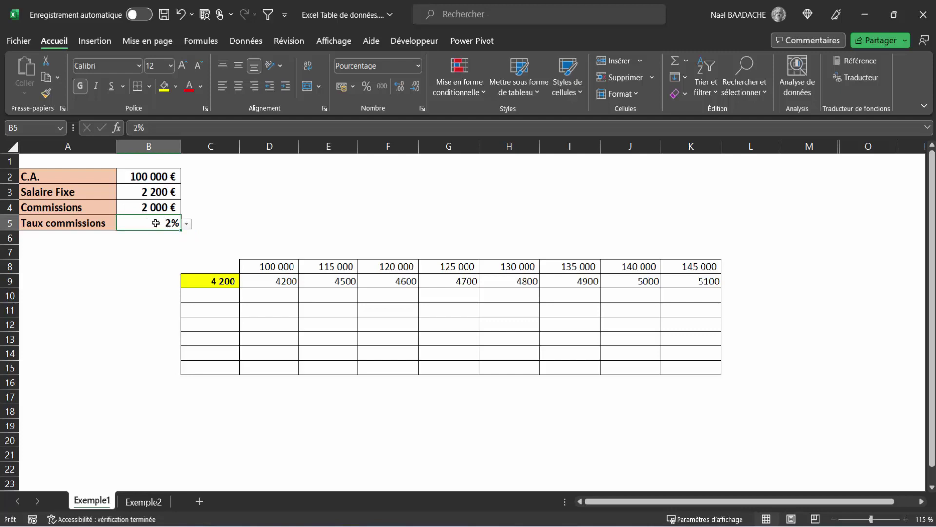
Format C10:C15 as percentages with two decimals.
left_click(223, 297)
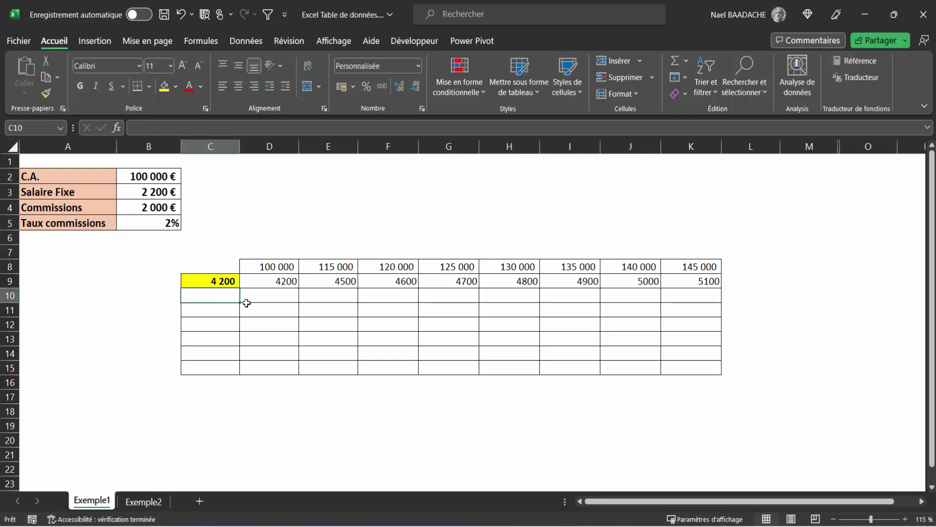
left_click_drag(225, 292, 216, 368)
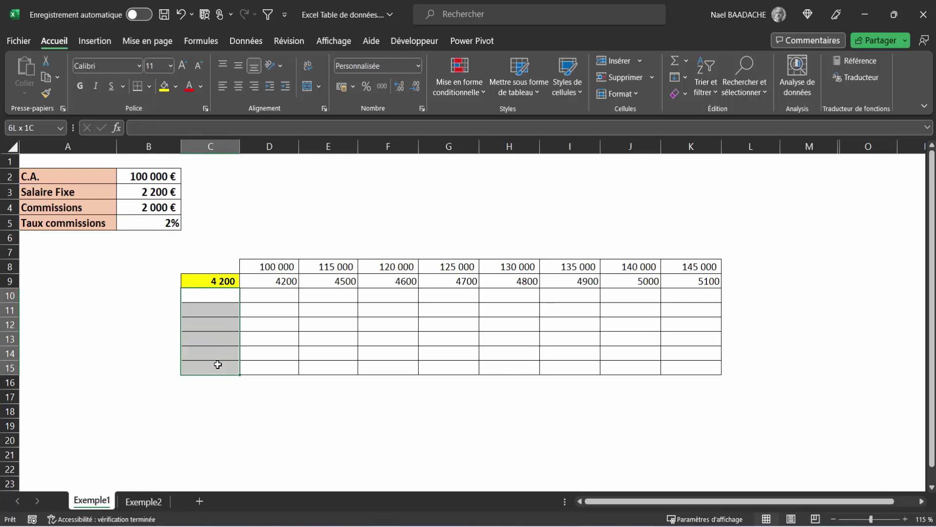
left_click(367, 90)
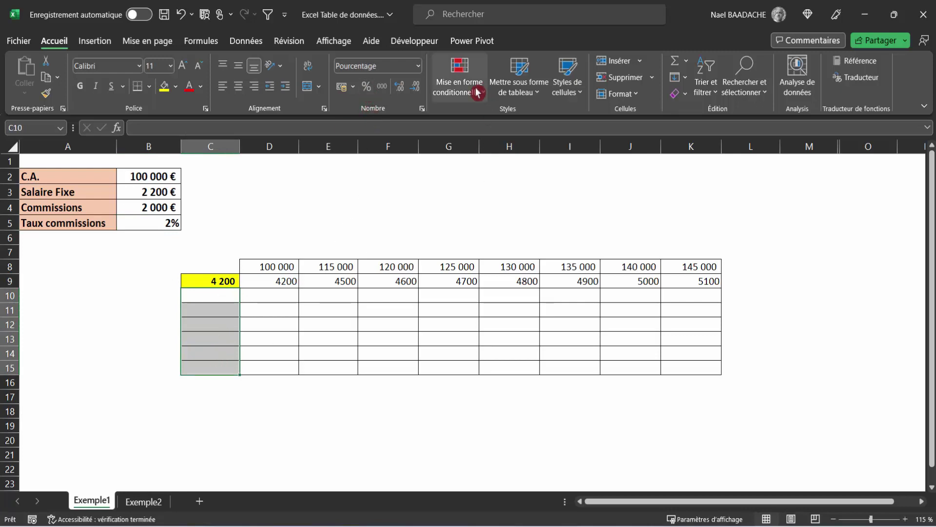
left_click(416, 89)
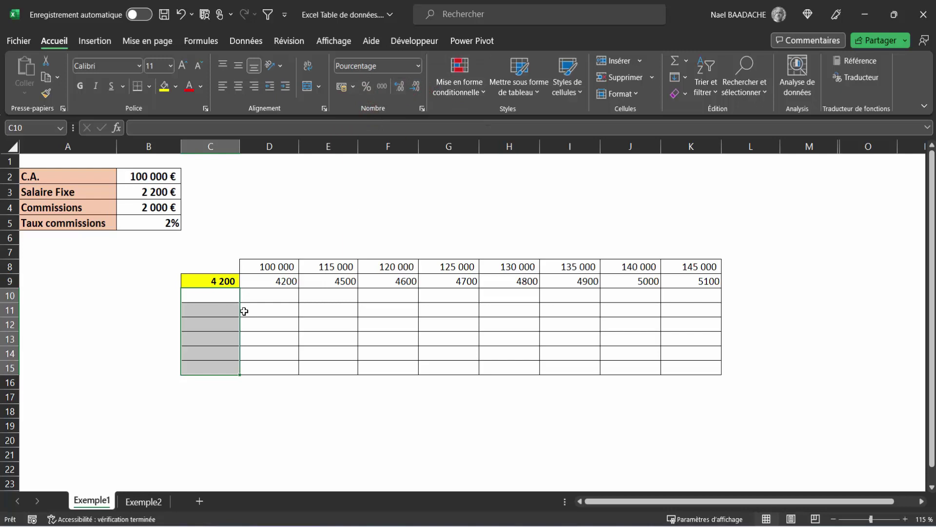
key("shift+Up")
key("shift+Up")
key("shift+Up")
Enter 1,5 and 2 in C10:C11, extend the series to 4,00%, and clear D9:K9.
left_click(222, 295)
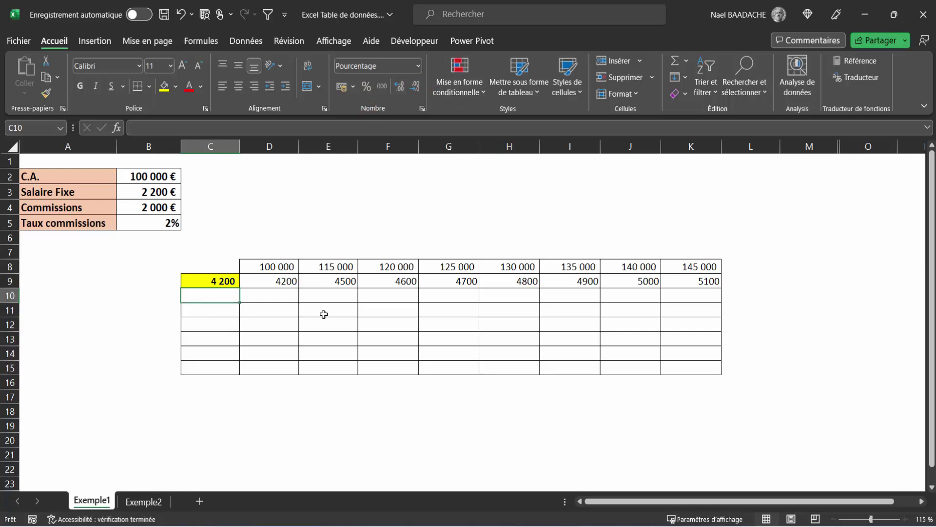
type("1,5")
key("Return")
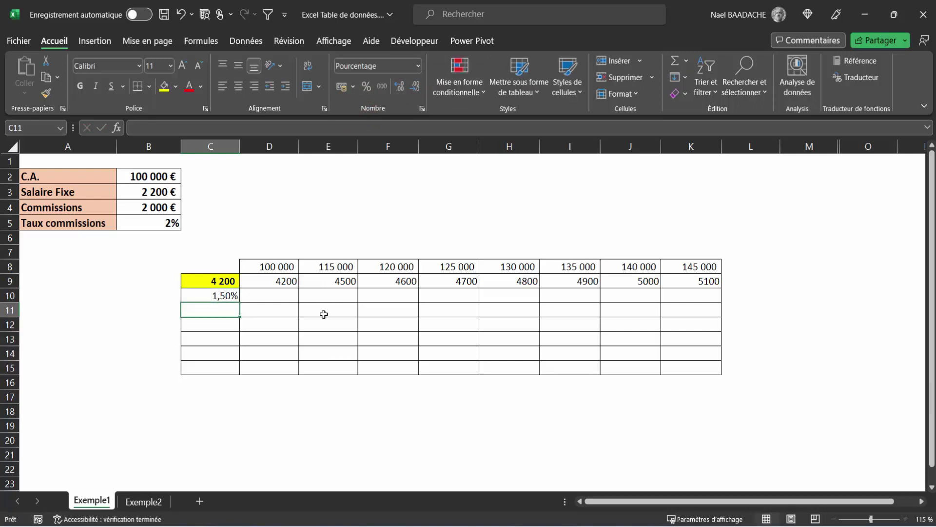
type("2")
key("Return")
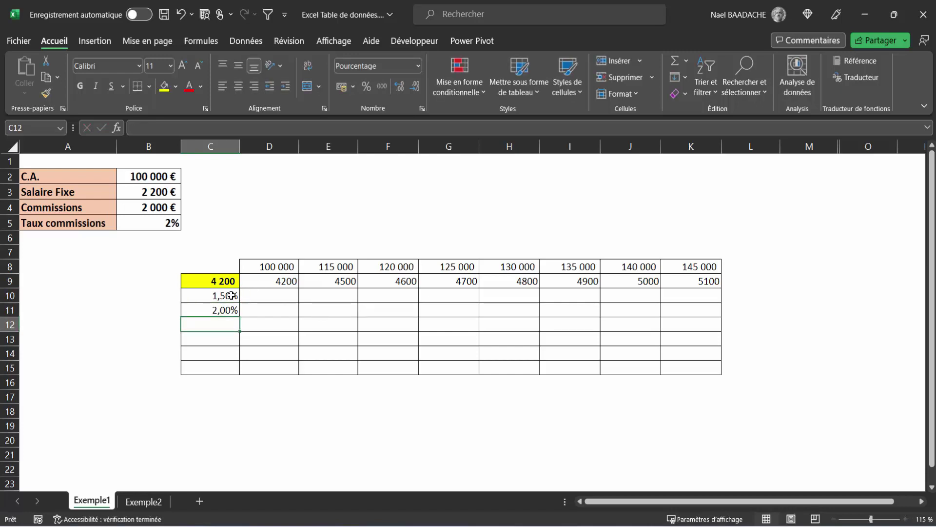
left_click(231, 299)
left_click_drag(231, 298, 238, 370)
left_click(280, 425)
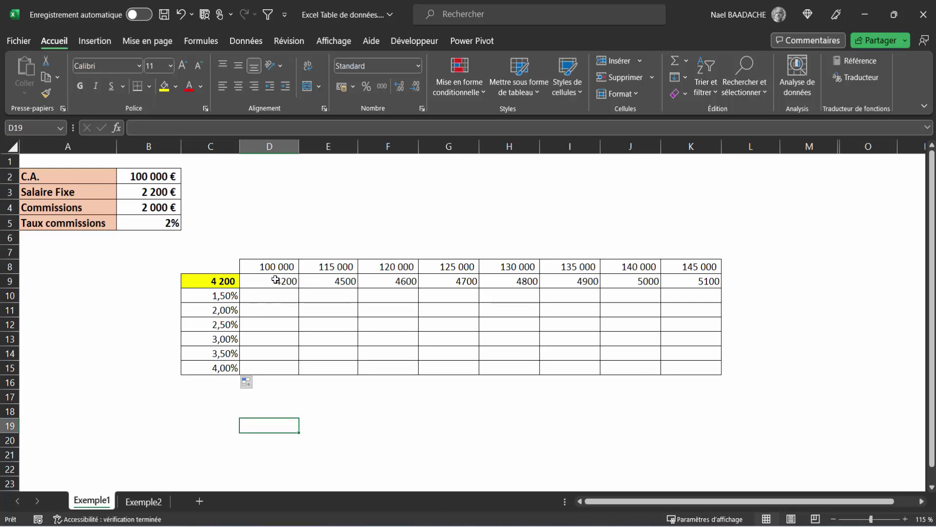
left_click_drag(276, 280, 680, 283)
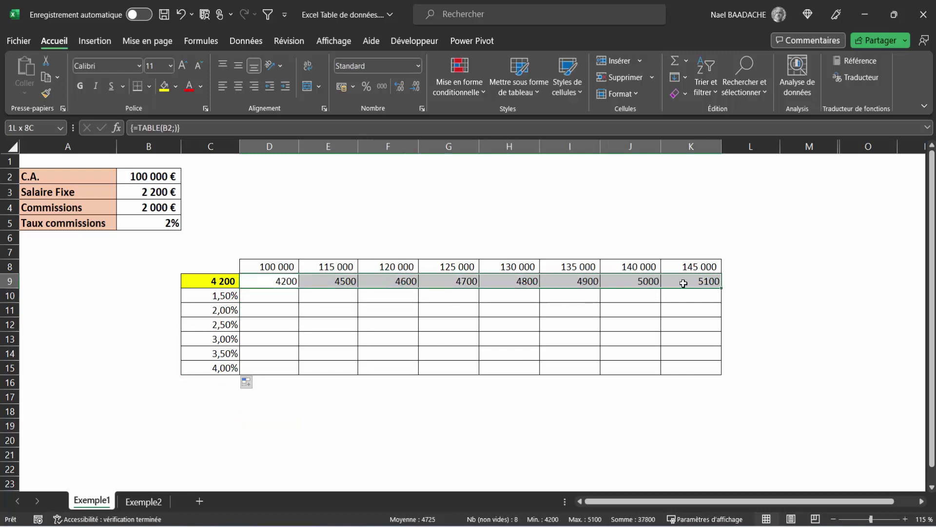
key("Delete")
Move the amounts 100 000–145 000 from D8:K8 down to row 9 and select C9:K15.
left_click(287, 266)
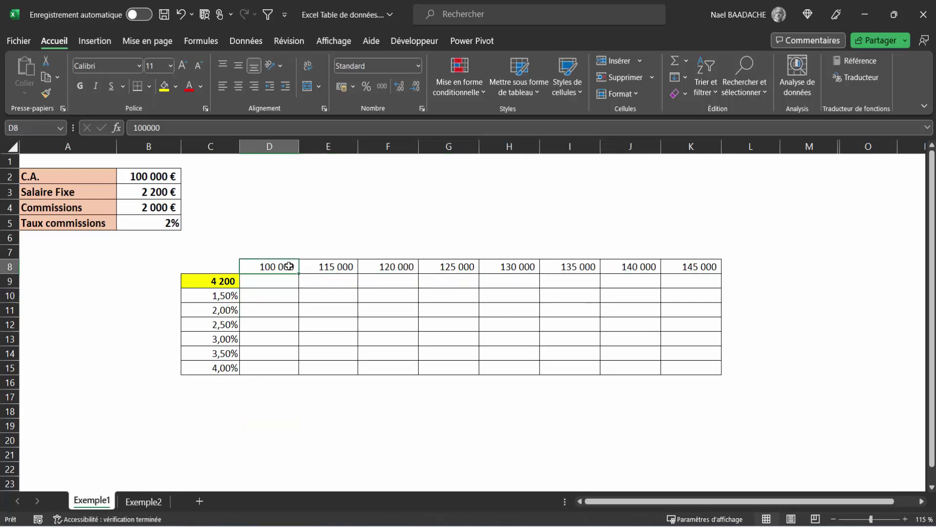
mouse_move(289, 266)
left_mouse_down()
mouse_move(672, 271)
mouse_move(672, 286)
left_mouse_up()
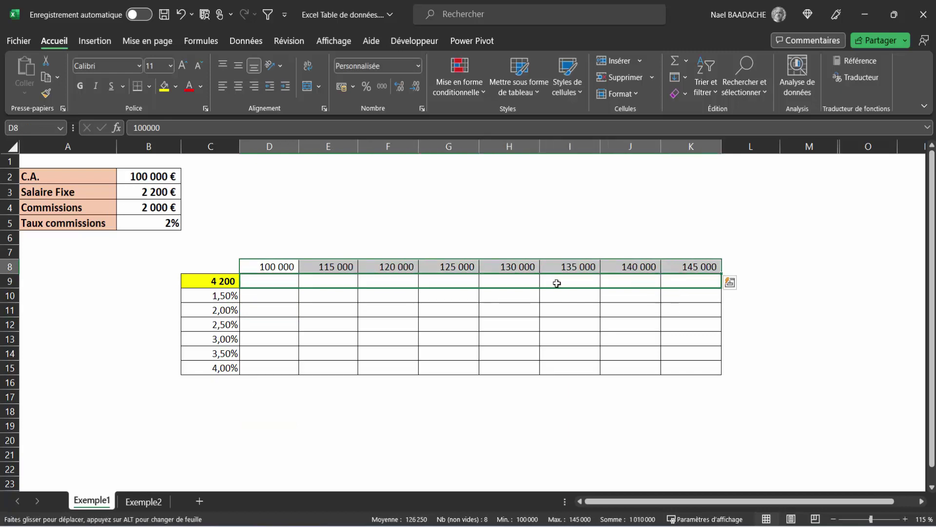
left_click(226, 283)
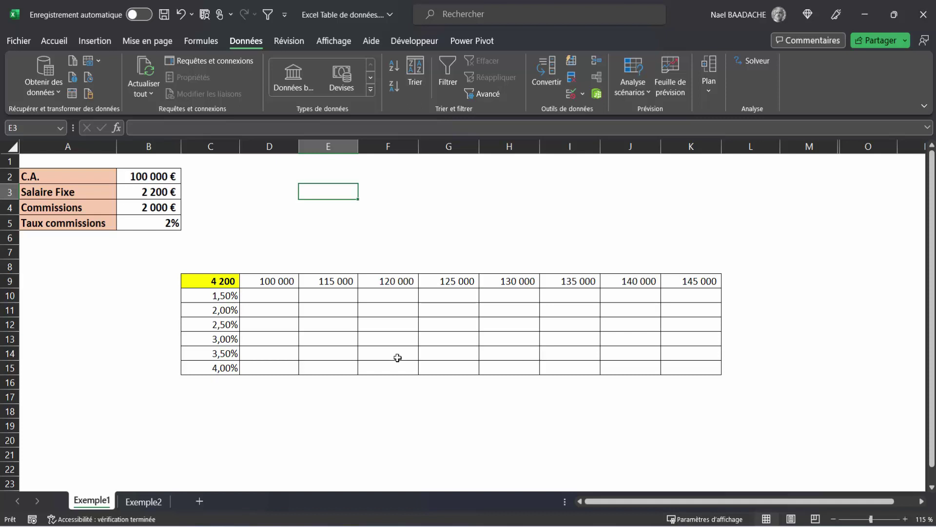
left_click(276, 281)
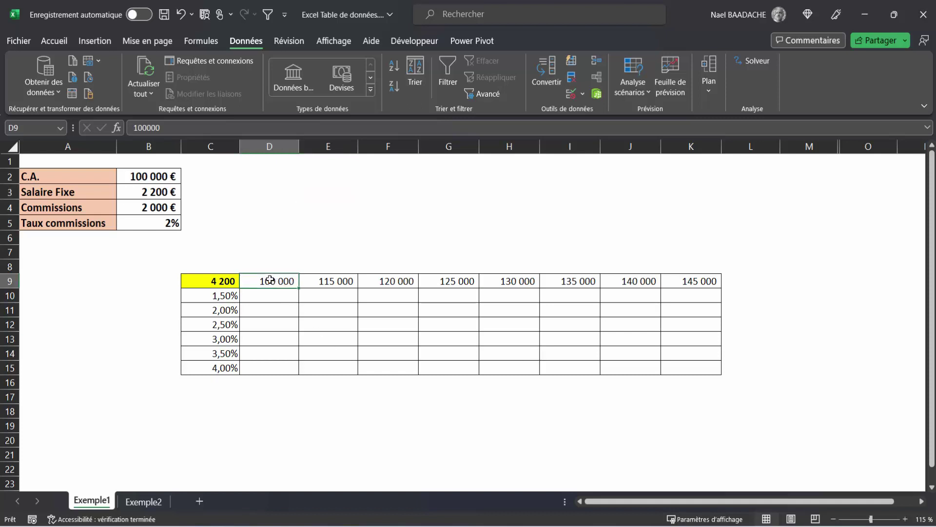
left_click_drag(275, 282, 735, 286)
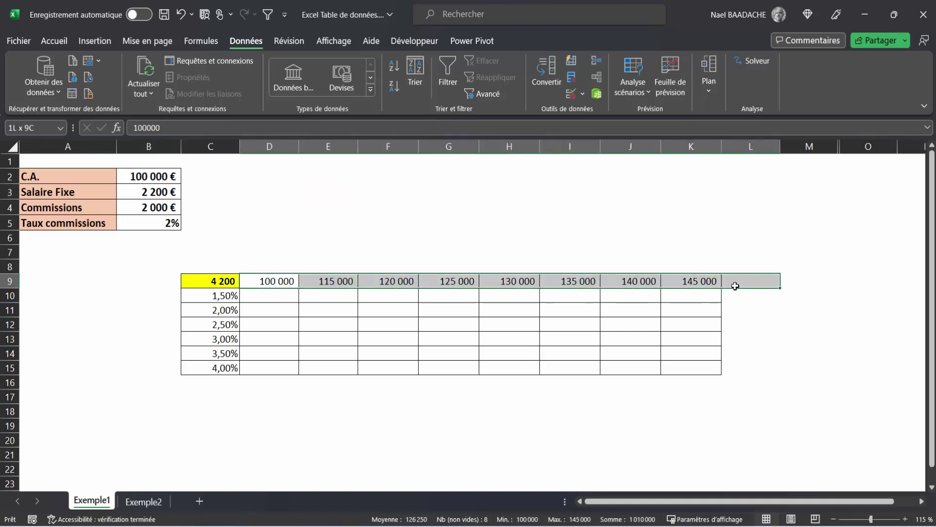
left_click_drag(214, 296, 214, 369)
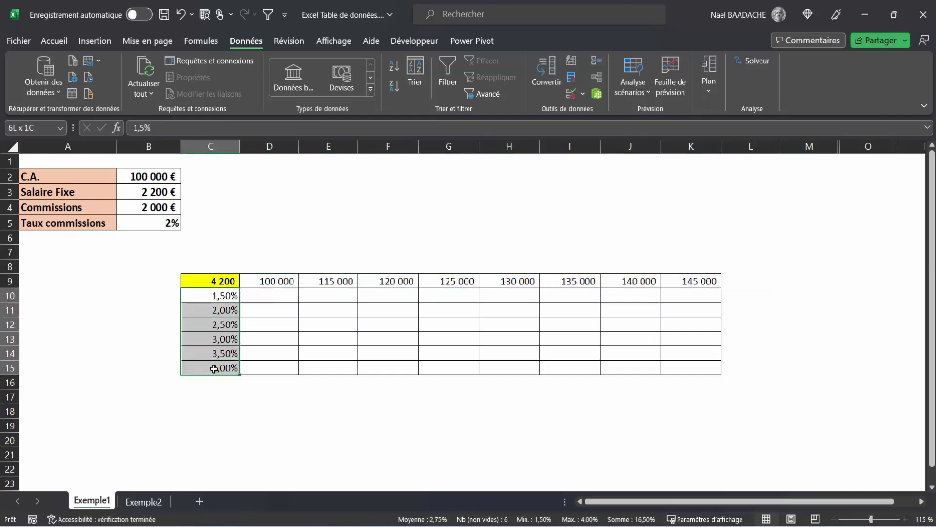
left_click(227, 281)
key("ctrl+a")
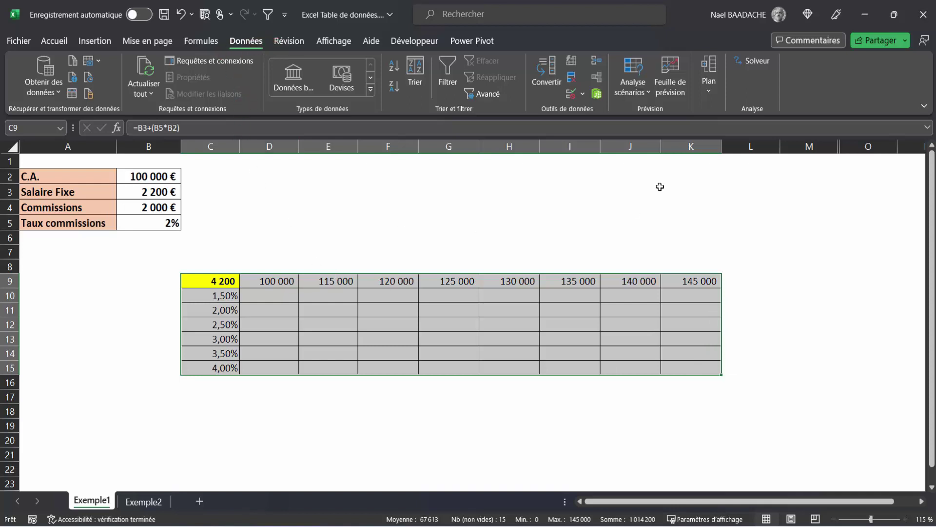
Create the data table with row input B2 and column input B5, filling D10:K15.
left_click(648, 97)
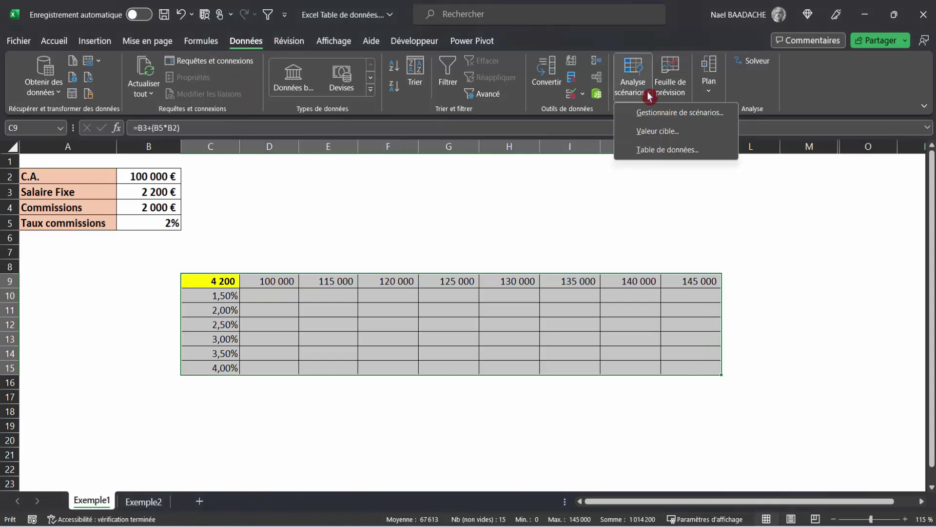
left_click(654, 148)
left_click_drag(645, 168, 620, 165)
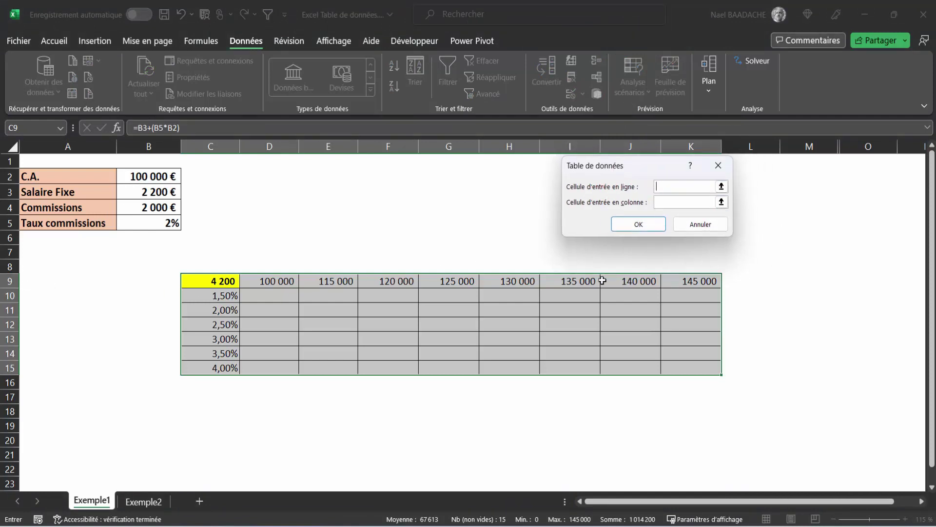
left_click(150, 177)
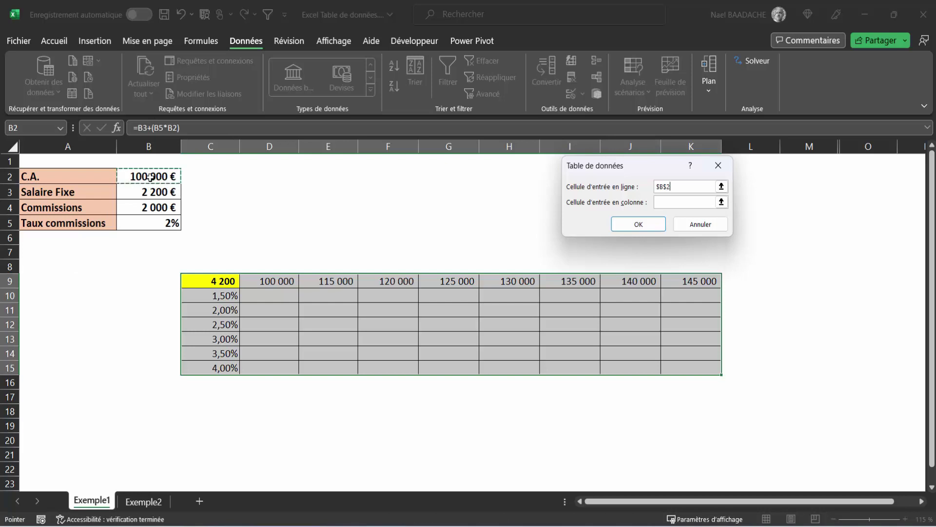
left_click(666, 199)
left_click(155, 223)
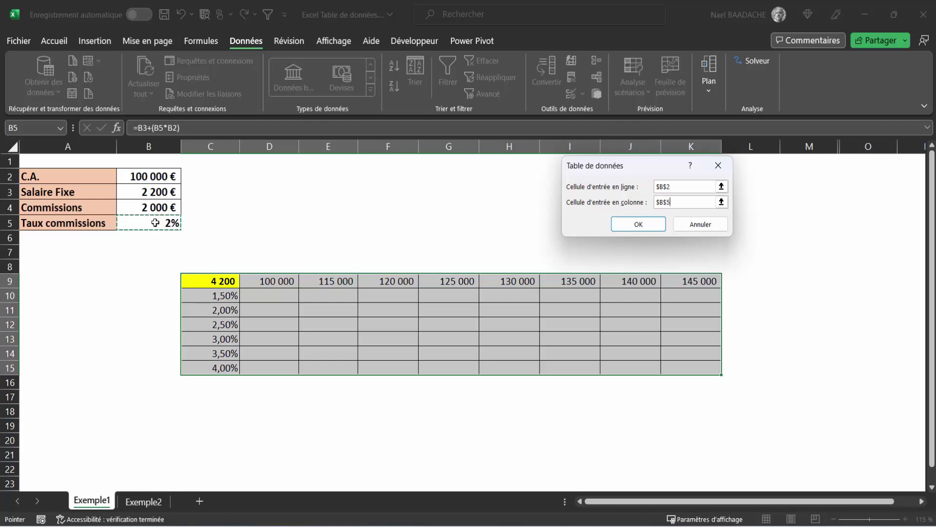
left_click(648, 227)
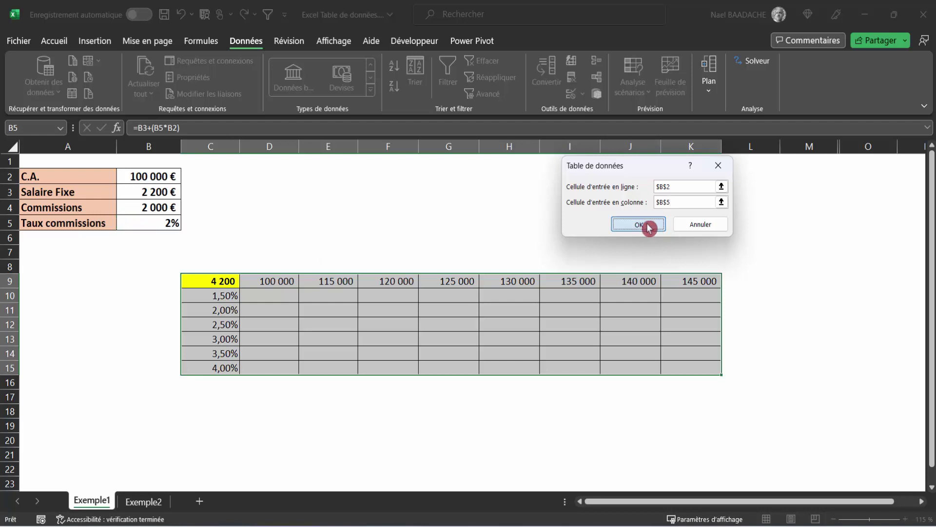
left_click(322, 323)
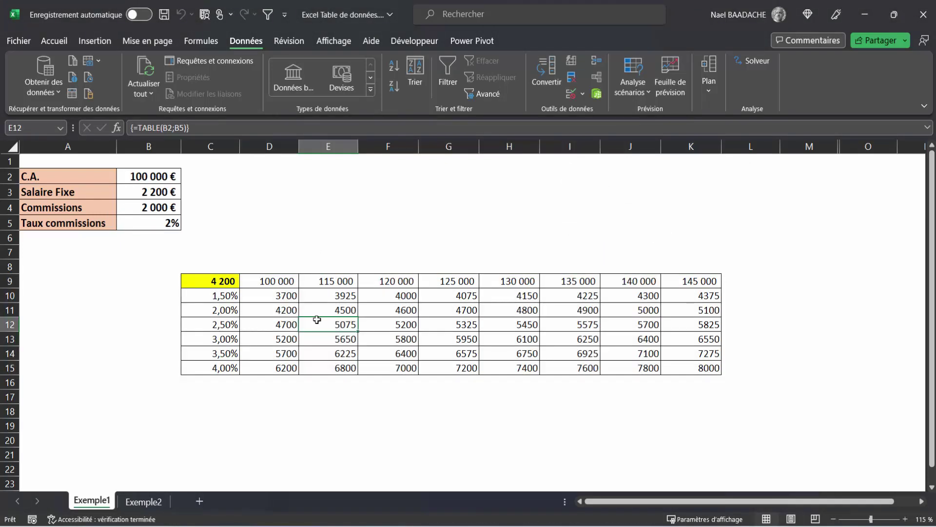
left_click(281, 298)
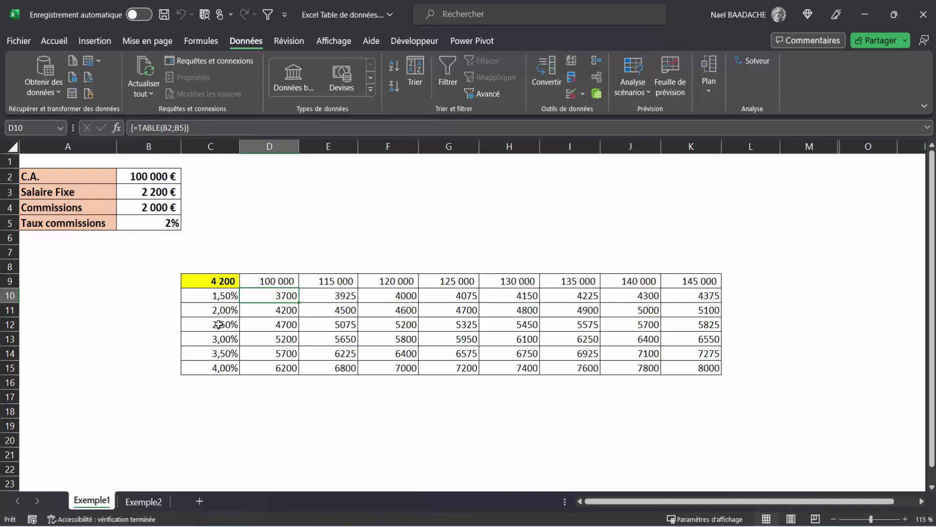
left_click(288, 281)
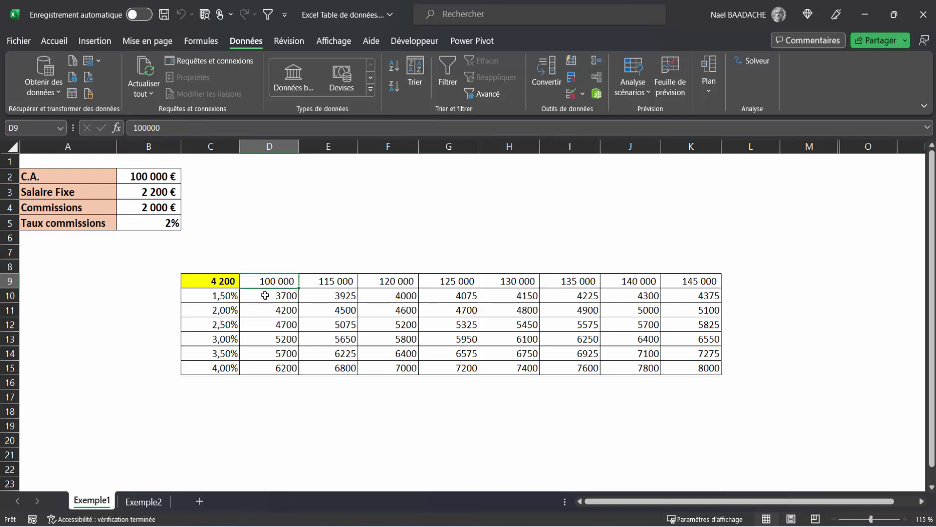
left_click(216, 311)
left_click(283, 310)
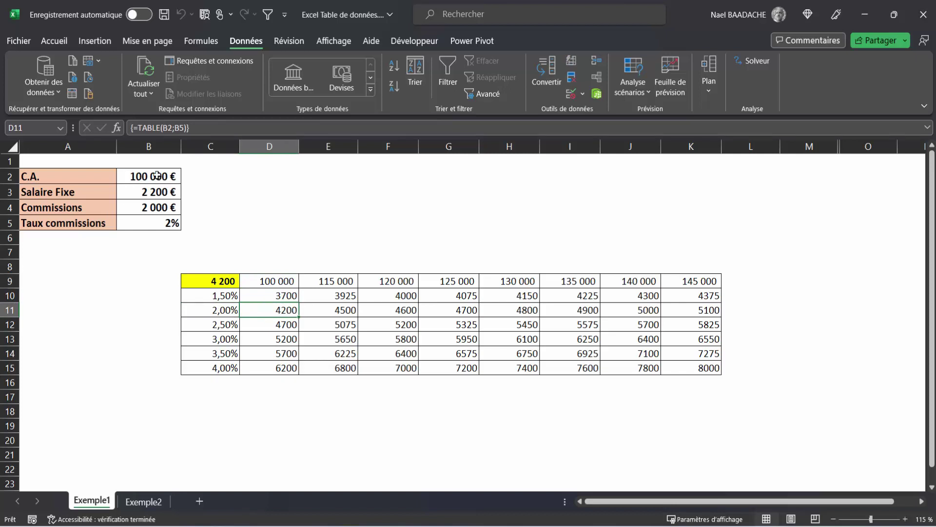
left_click_drag(157, 175, 157, 223)
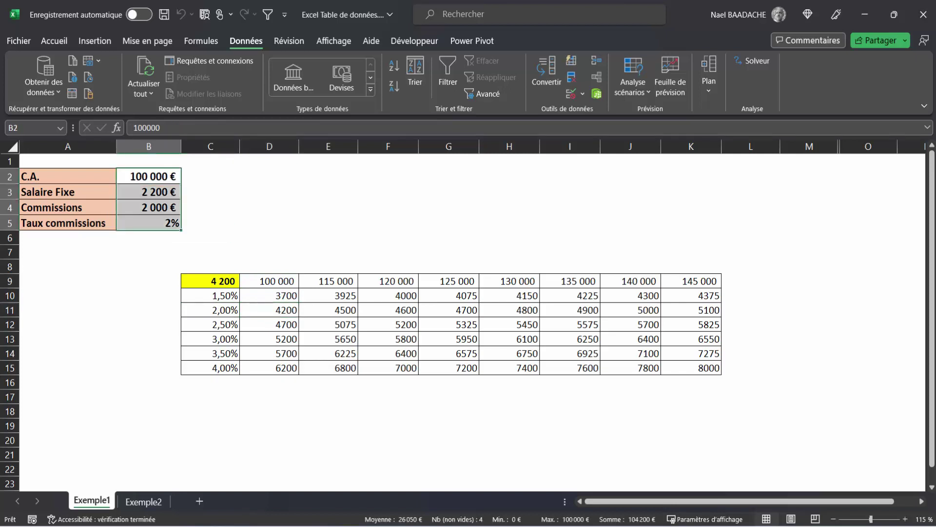
left_click(225, 286)
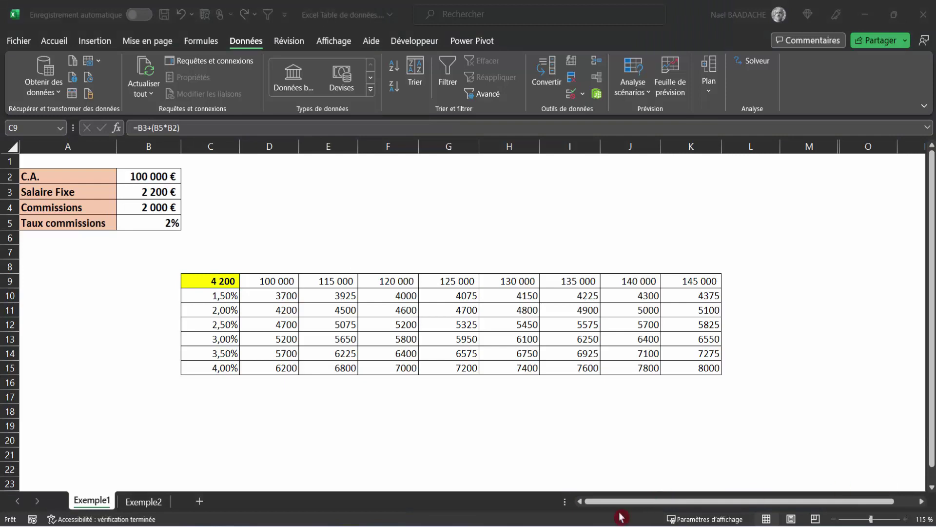
On Exemple2, review the loan amount B2, annual rate B3, duration B4 and repayment cell B6.
left_click(153, 503)
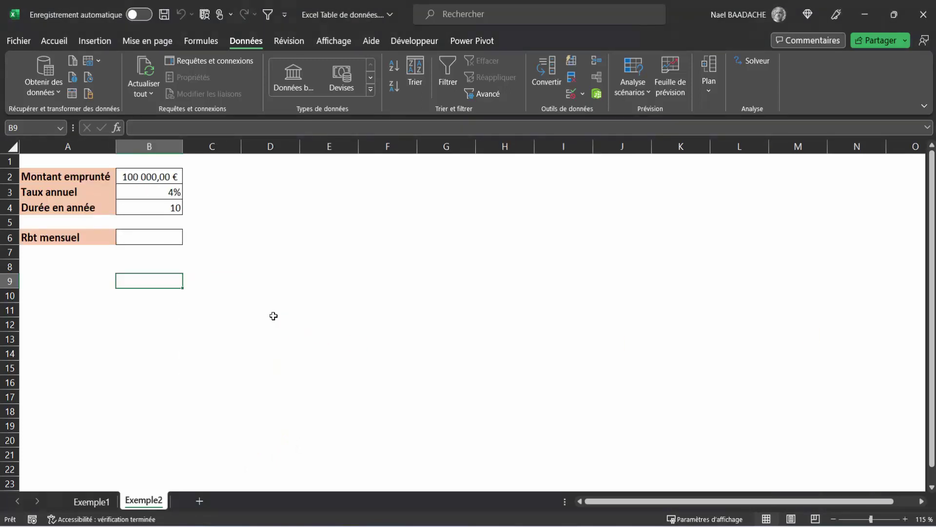
left_click(160, 240)
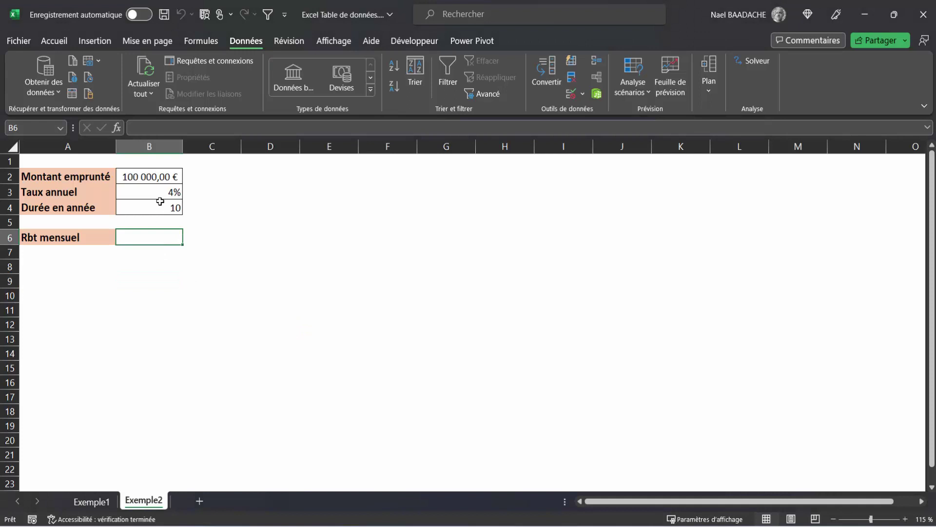
left_click(146, 174)
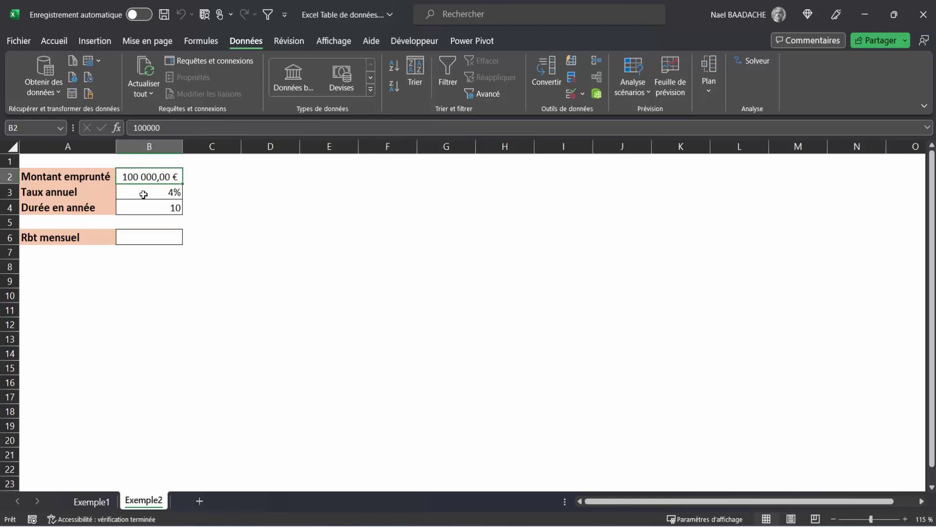
left_click(143, 195)
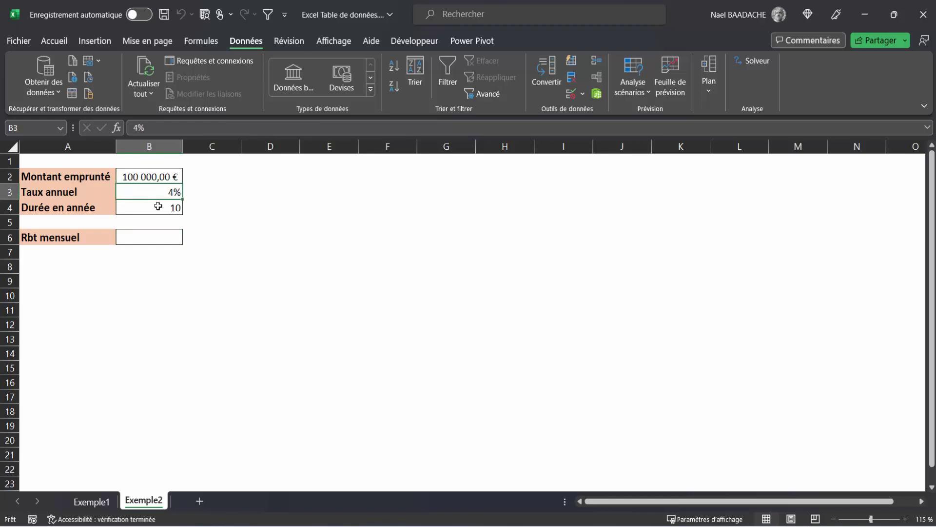
left_click(158, 206)
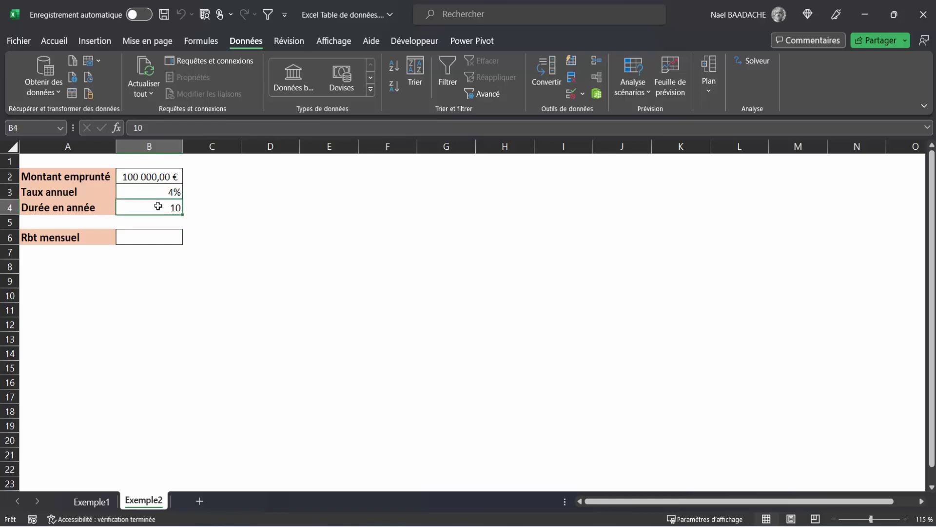
left_click(155, 236)
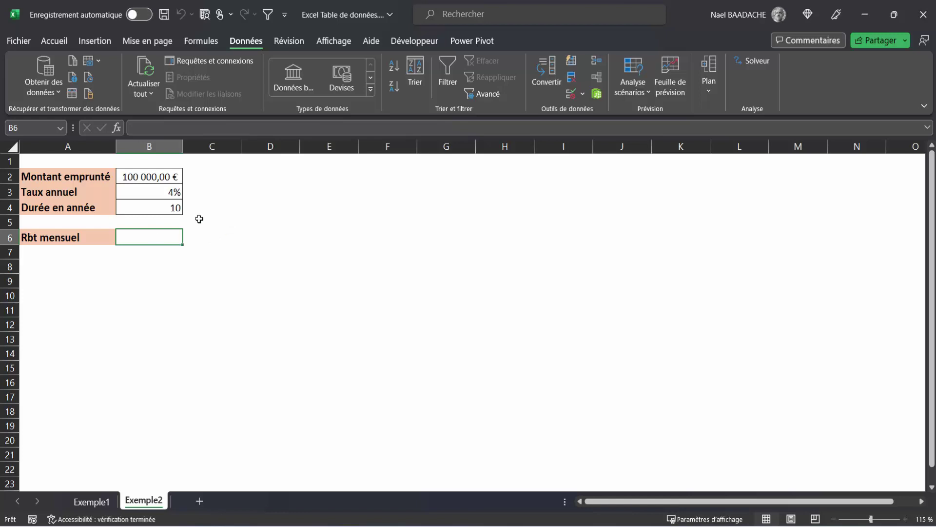
Insert the VPM function into B6 and set B3, the annual rate, as its Taux argument.
left_click(118, 128)
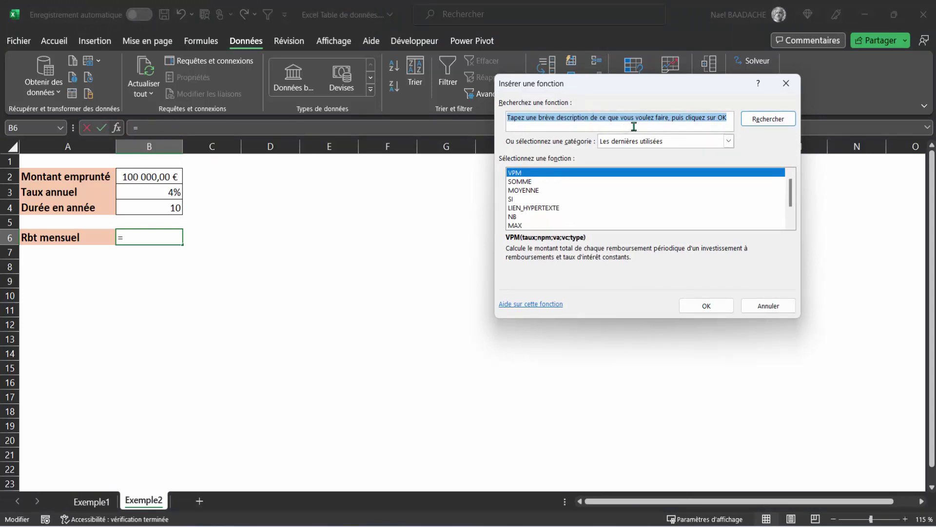
type("VPM")
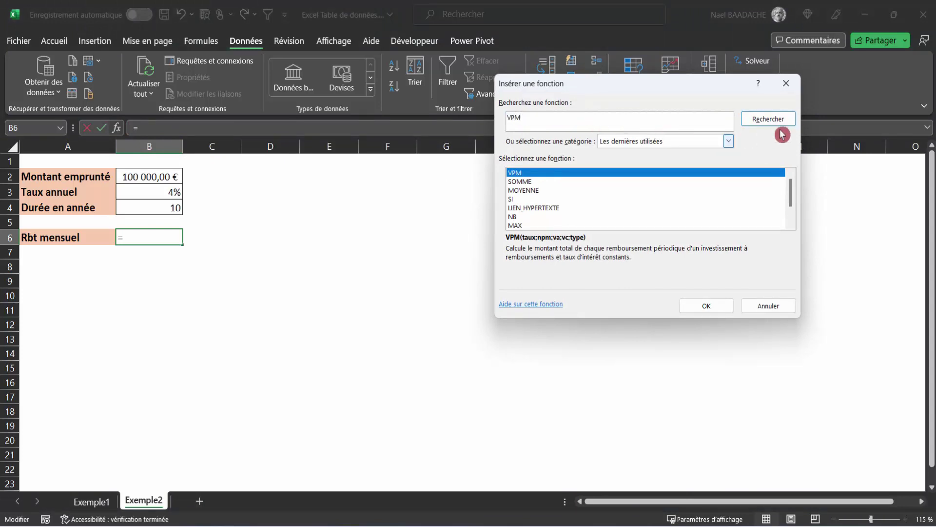
left_click(779, 123)
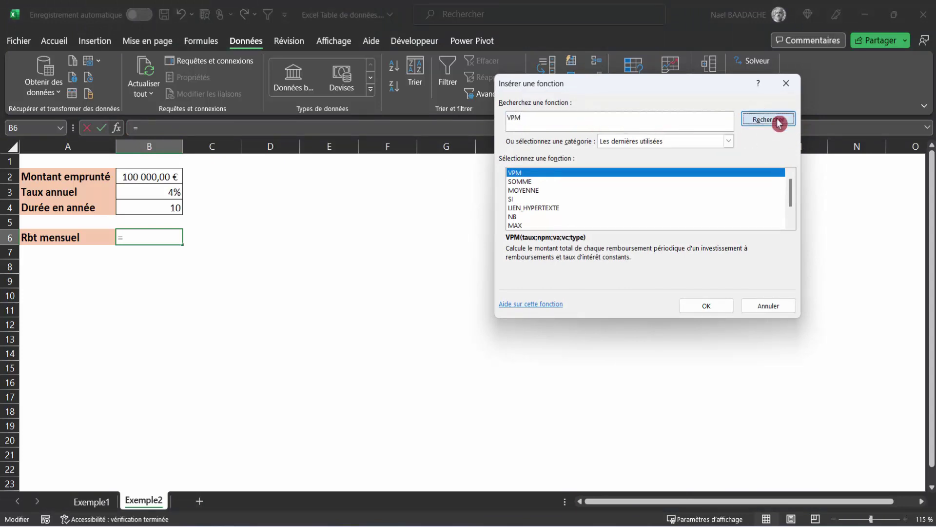
left_click(526, 174)
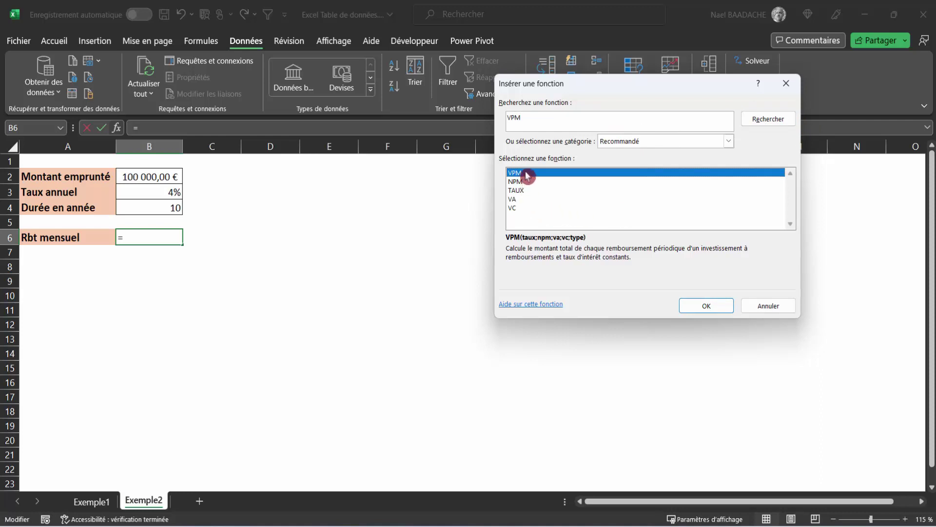
left_click(711, 308)
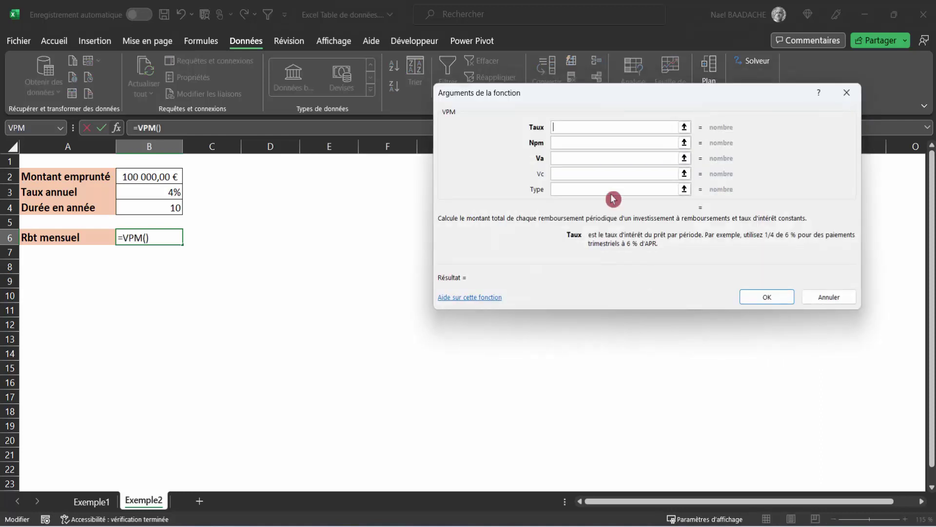
left_click_drag(638, 96, 600, 150)
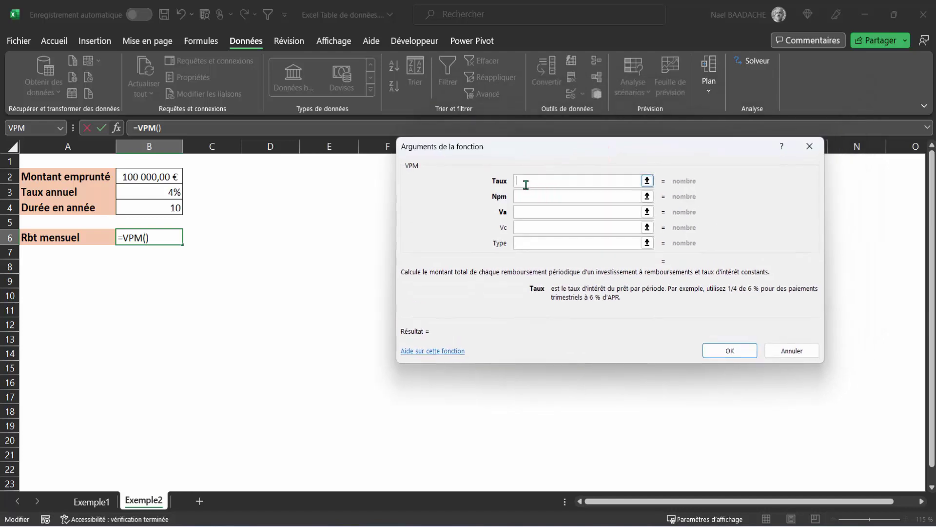
left_click(147, 193)
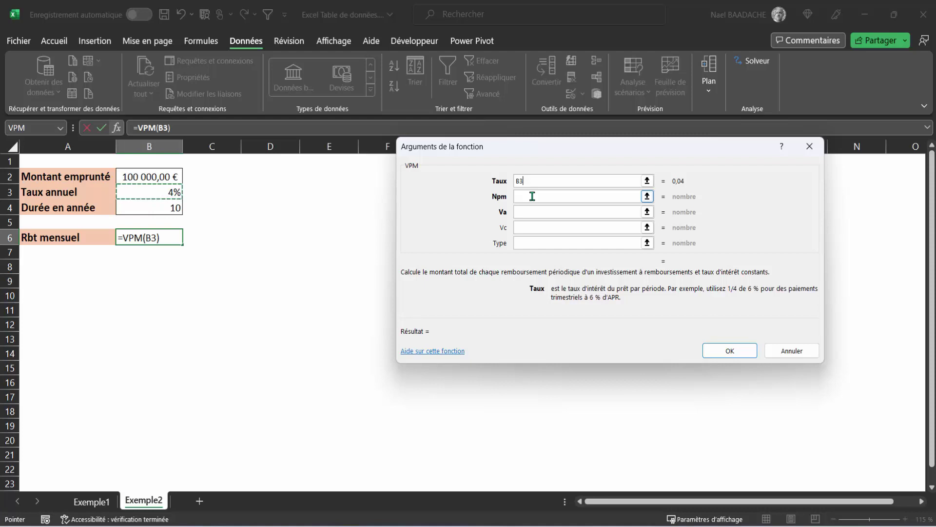
Complete the VPM arguments with B3/12, B4*12 and -B2, leaving Vc and Type empty, and confirm.
type("/12")
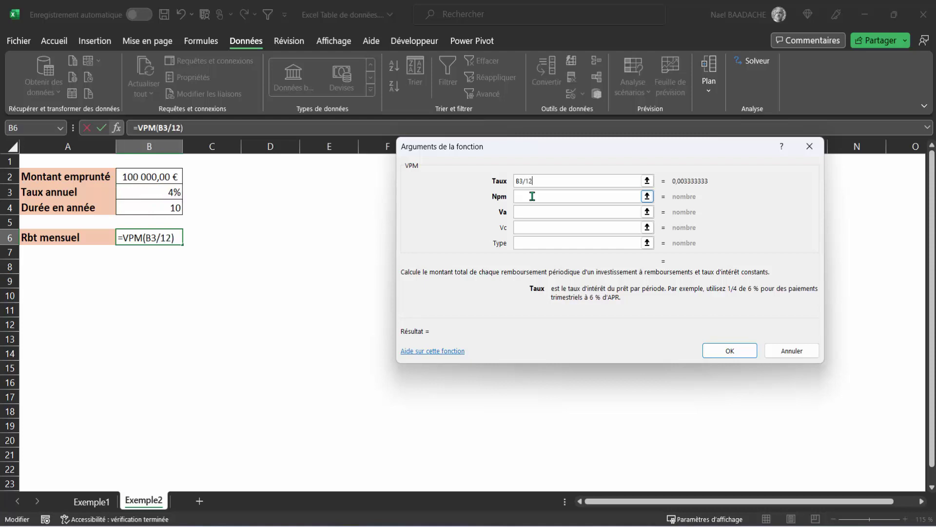
left_click(532, 197)
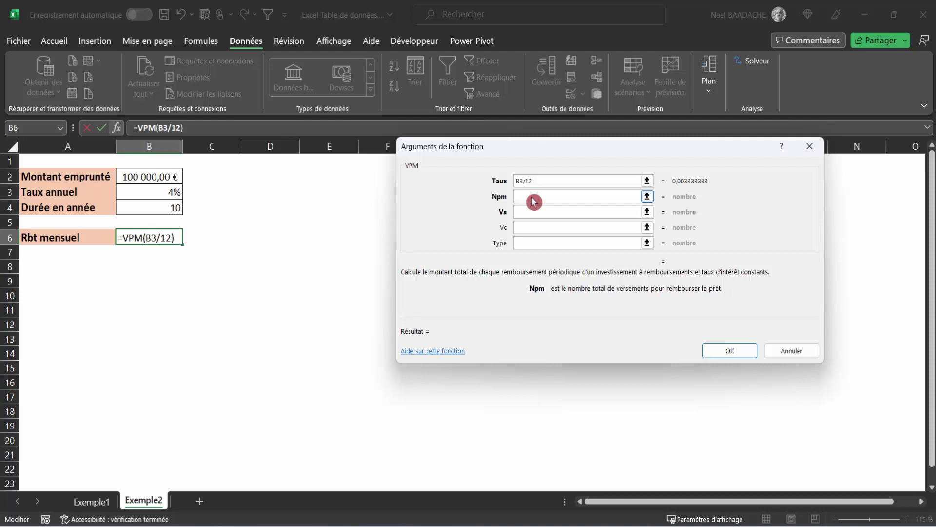
left_click(164, 208)
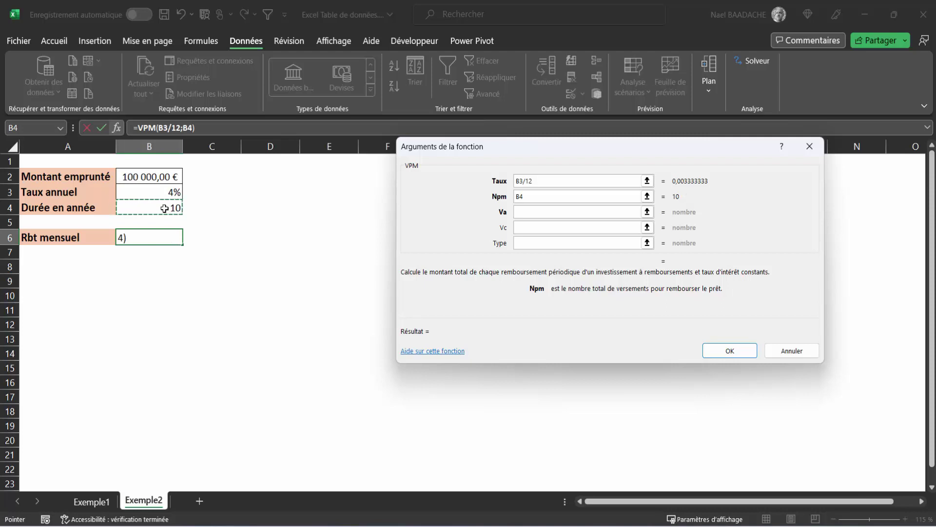
type("*")
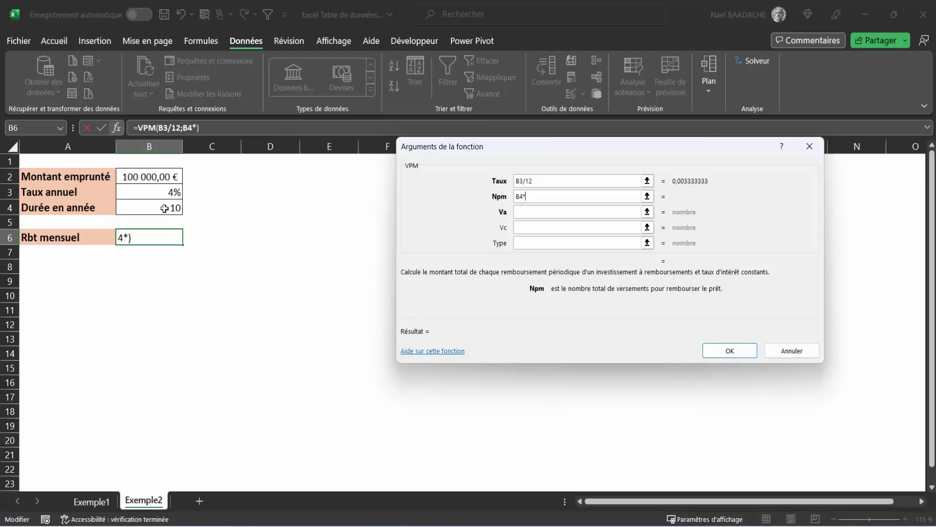
type("12")
left_click(543, 215)
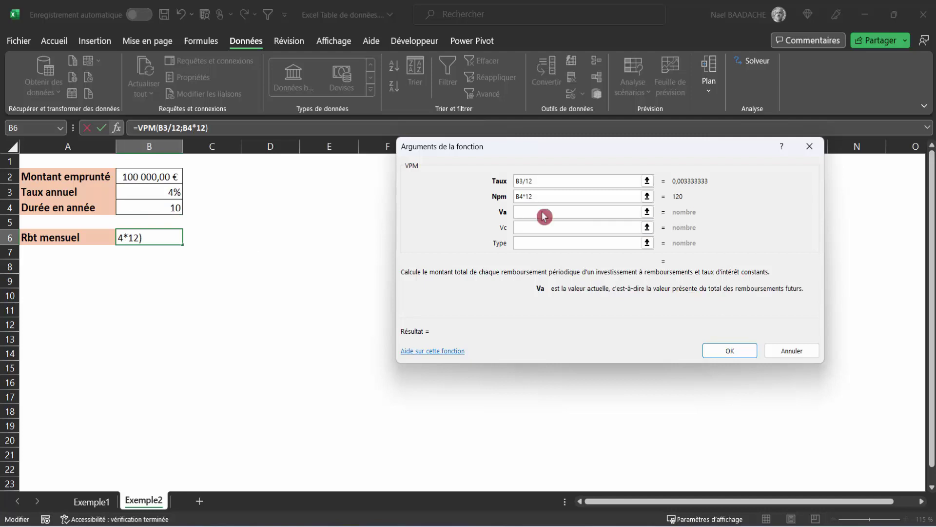
type("-")
left_click(161, 178)
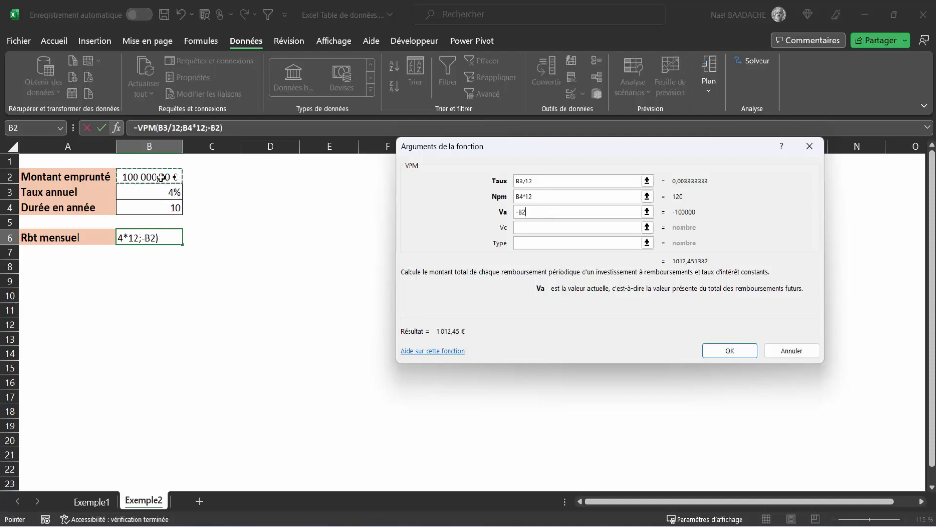
left_click(534, 225)
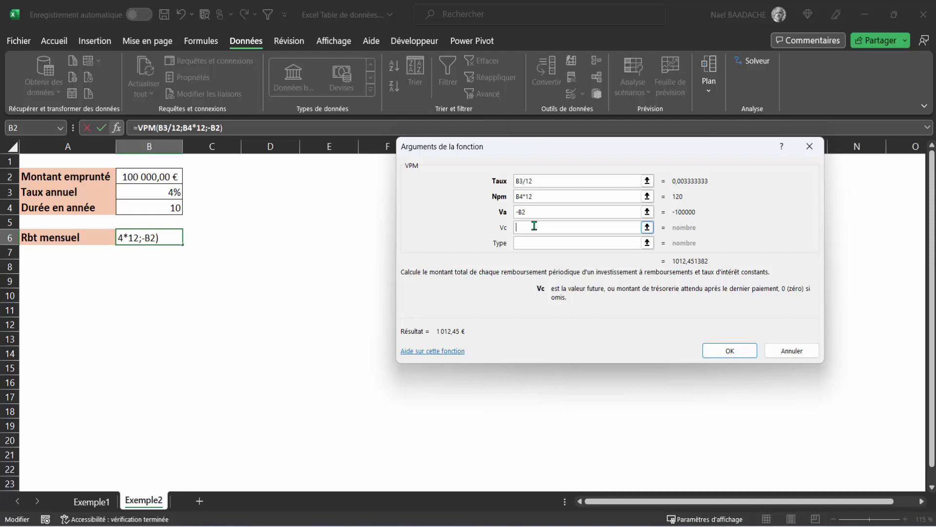
left_click(533, 242)
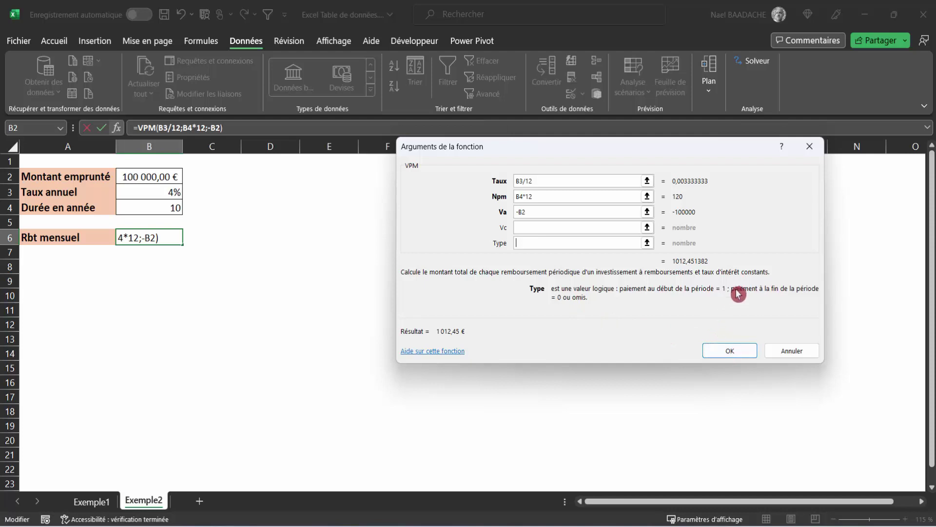
left_click(730, 350)
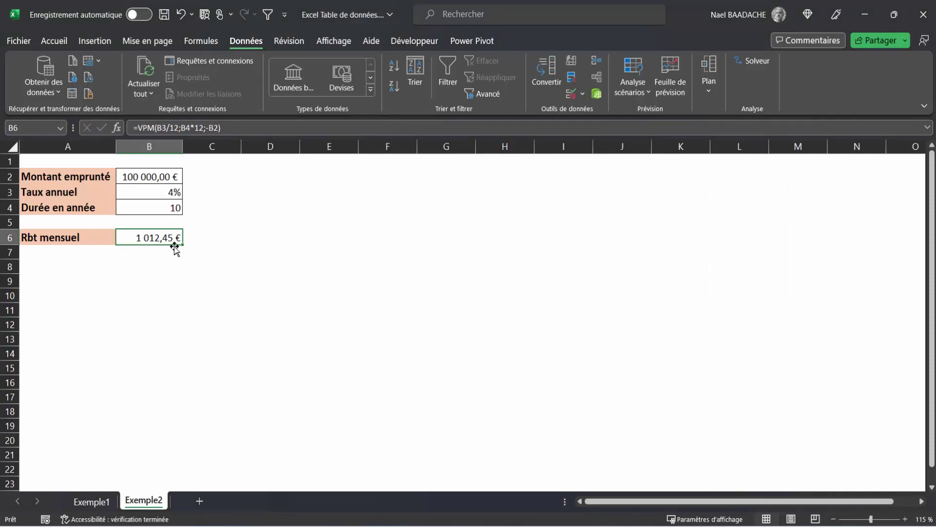
Enter =B6 in C10 so it shows the 1 012,45 € monthly repayment.
left_click(212, 295)
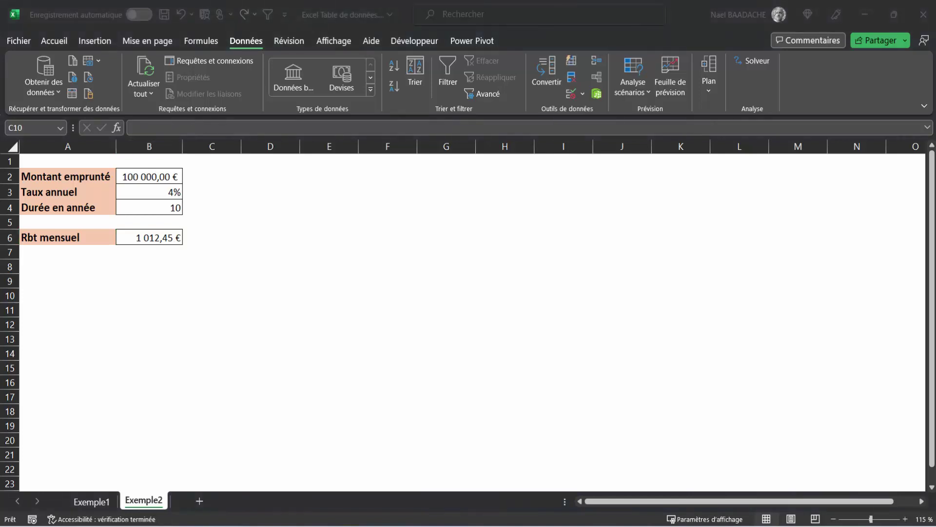
left_click(193, 289)
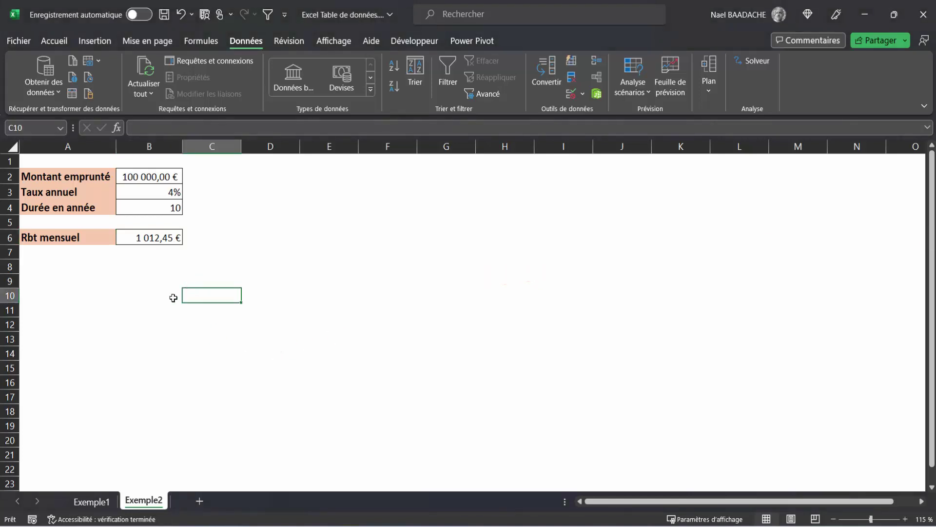
left_click(165, 236)
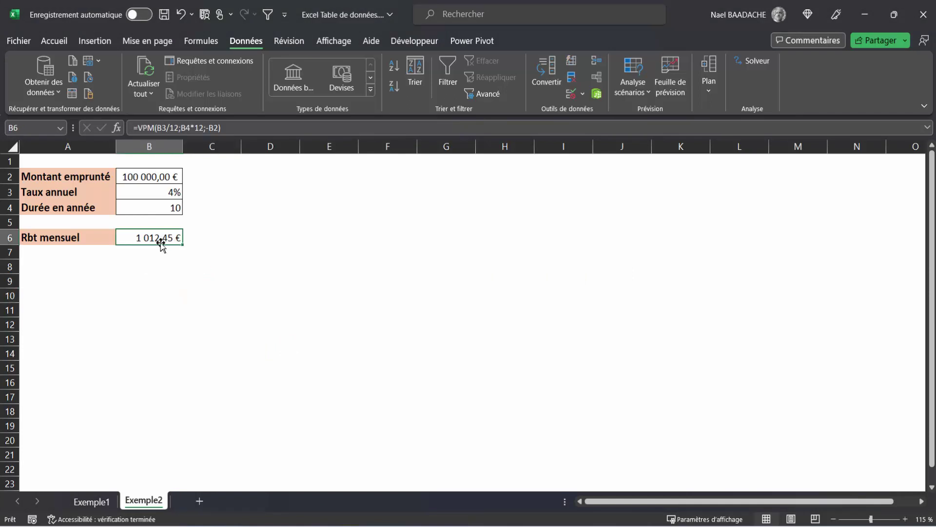
left_click(209, 296)
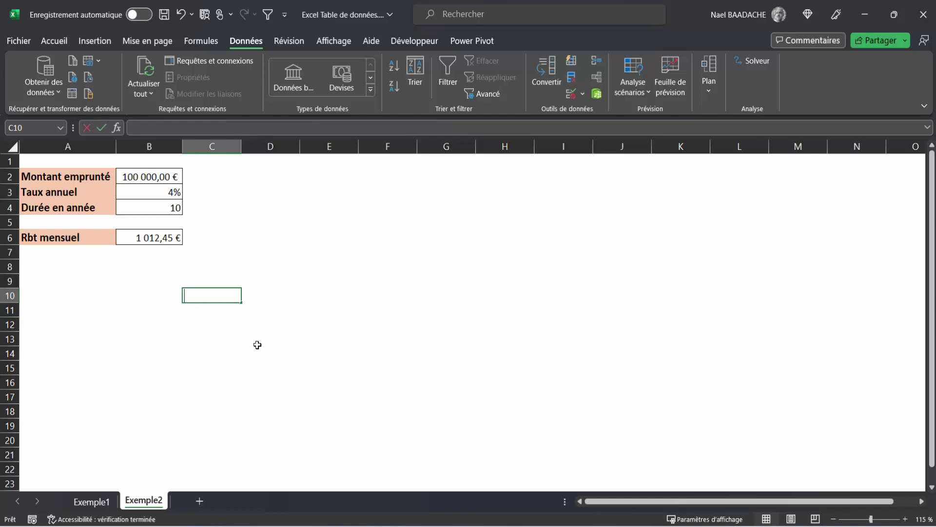
type("=")
left_click(166, 236)
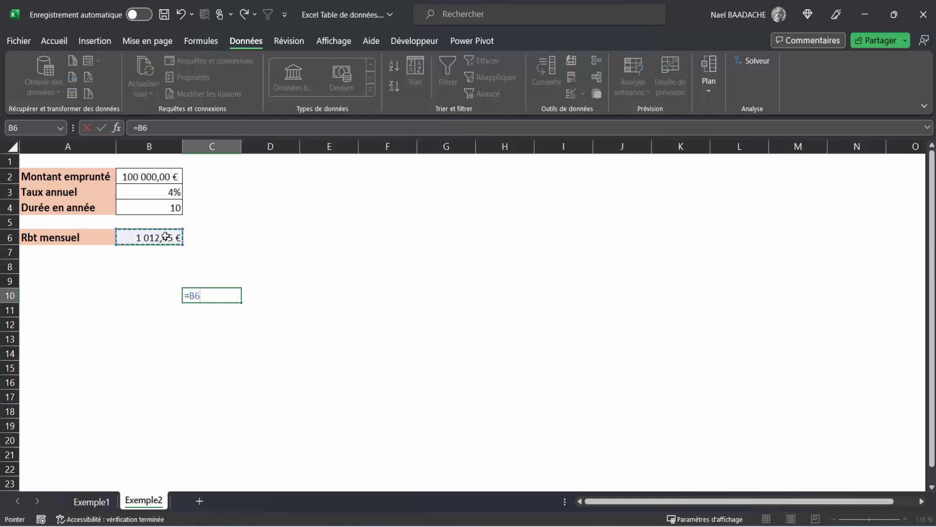
key("Return")
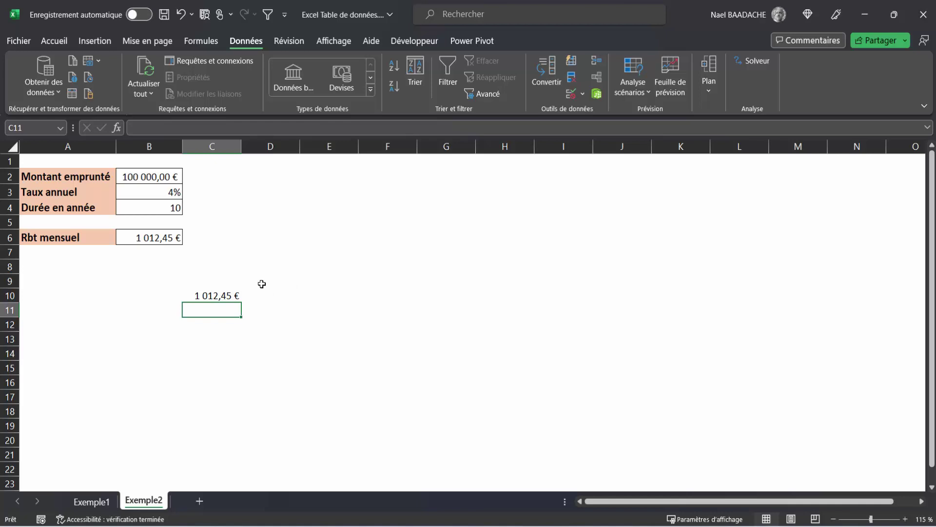
Enter 90000 in D9 and 95000 in E9, then fill the series across to 120000 in J9.
left_click(263, 286)
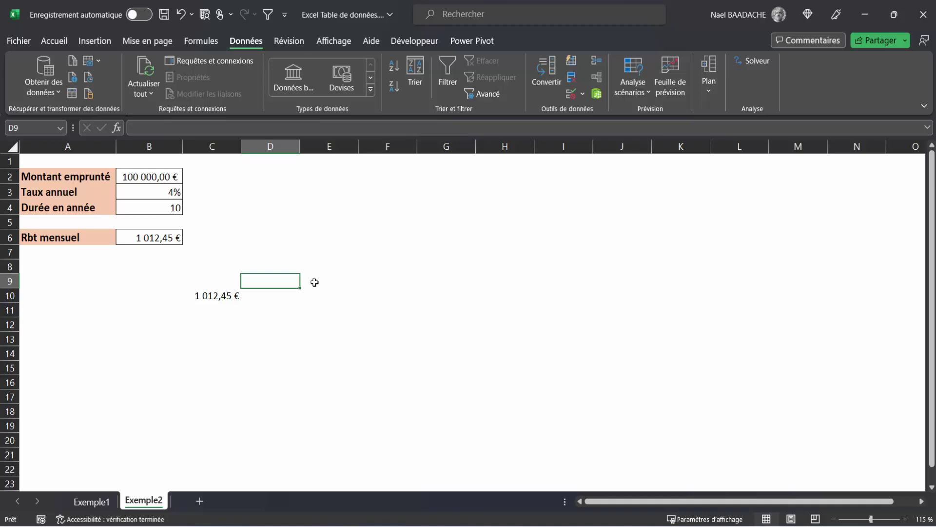
type("9")
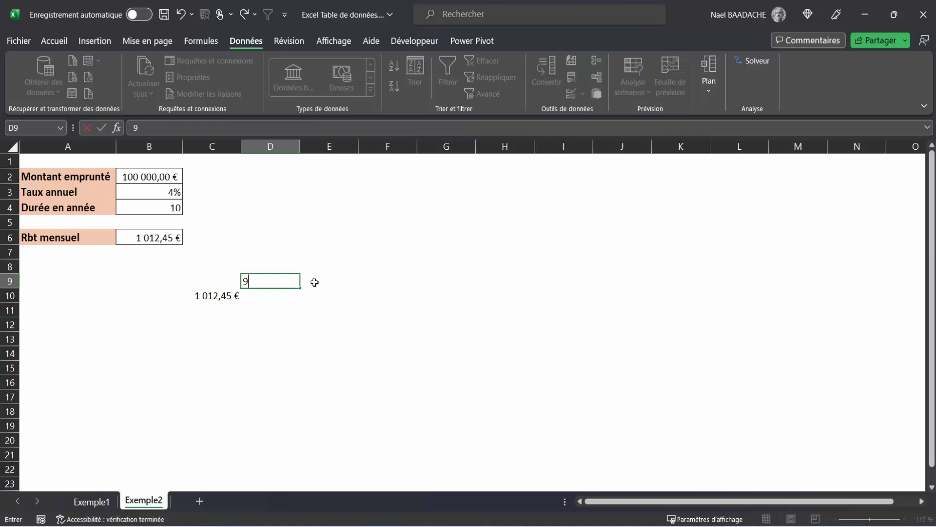
type("0000")
key("Return")
key("Up")
left_click(314, 282)
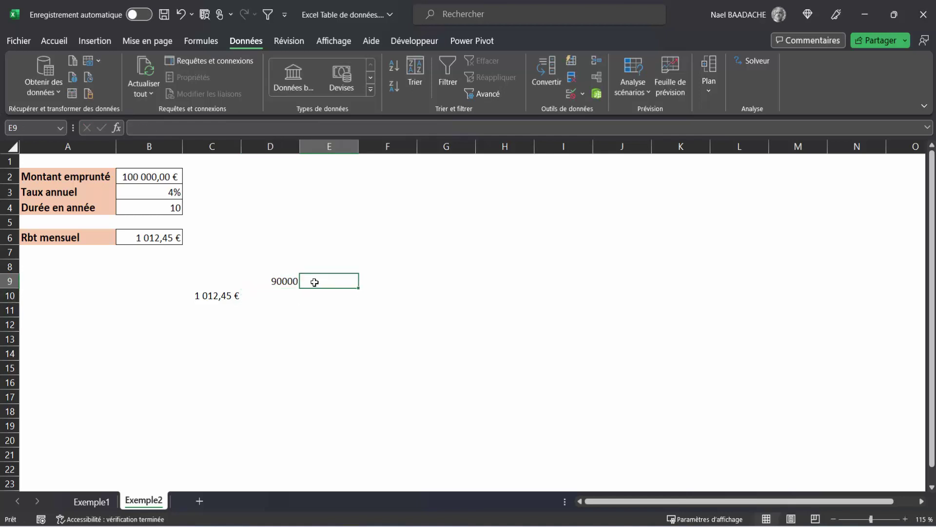
type("95000")
key("Return")
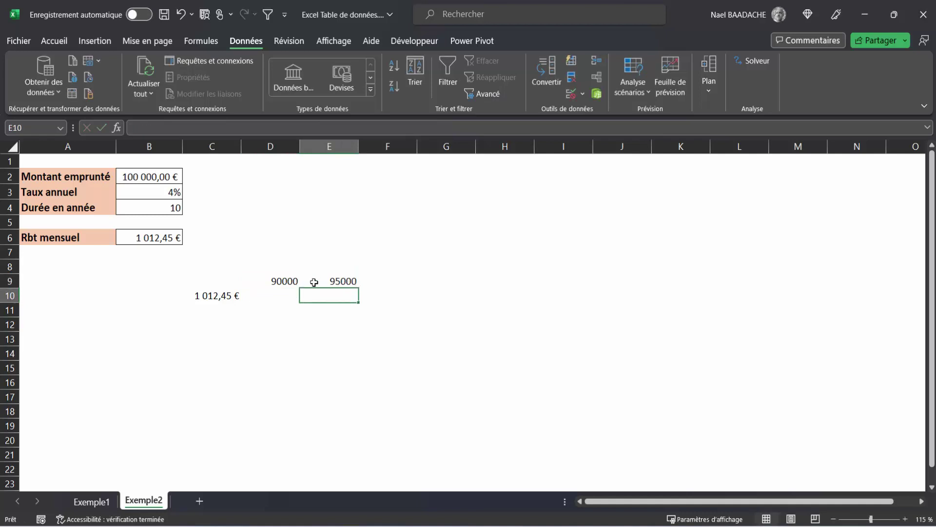
left_click_drag(286, 282, 634, 280)
left_click(549, 352)
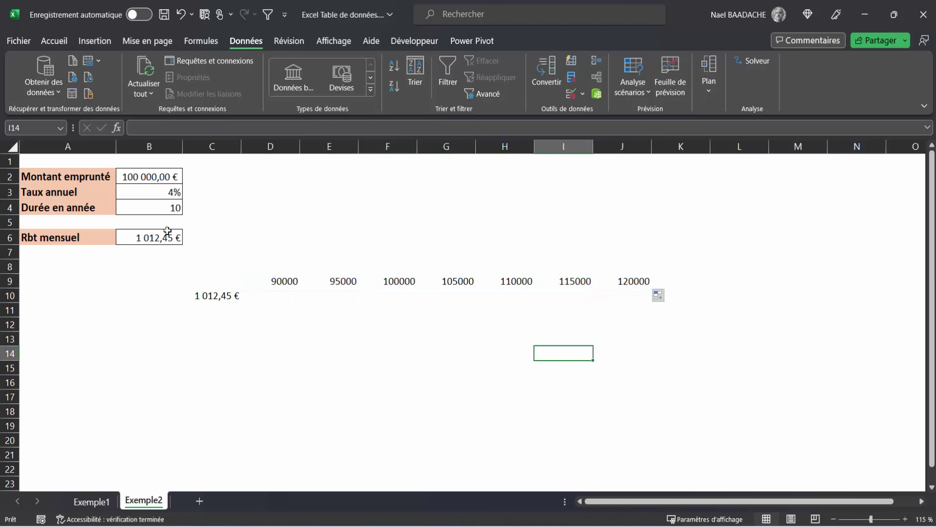
Check the amounts in row 9 and select the table area C9:J10.
left_click(276, 281)
left_click(344, 281)
left_click(399, 281)
left_click(460, 280)
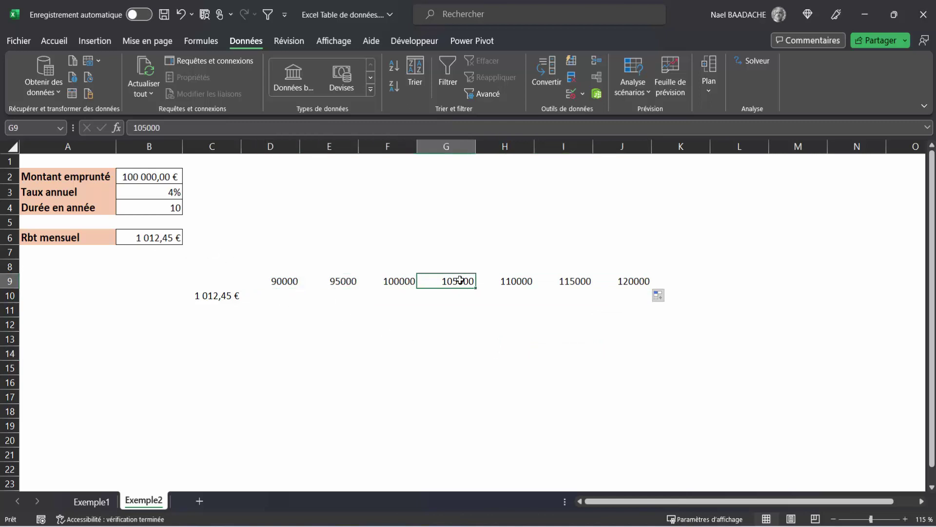
left_click(220, 280)
left_click_drag(220, 281, 606, 294)
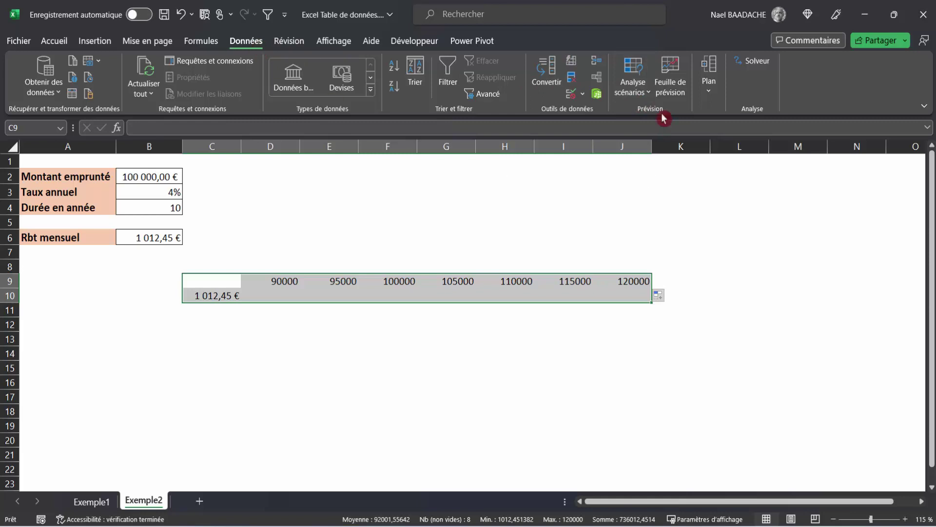
Build a data table on C9:J10 with row input cell $B$2, filling D10:J10 with repayments.
left_click(647, 97)
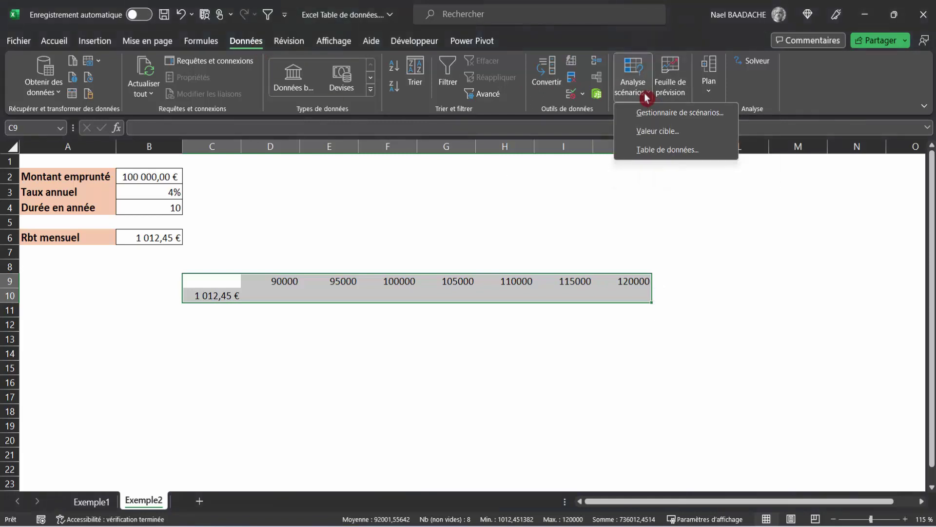
left_click(651, 152)
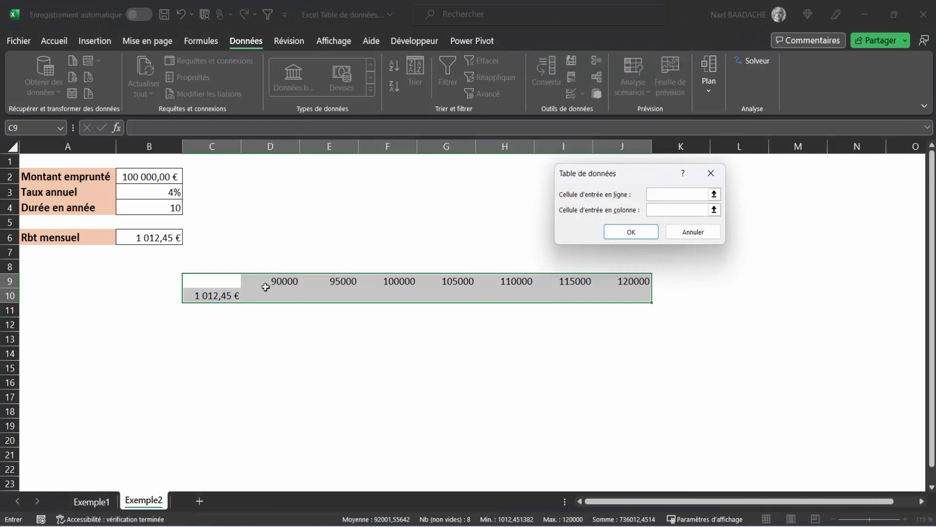
left_click(625, 215)
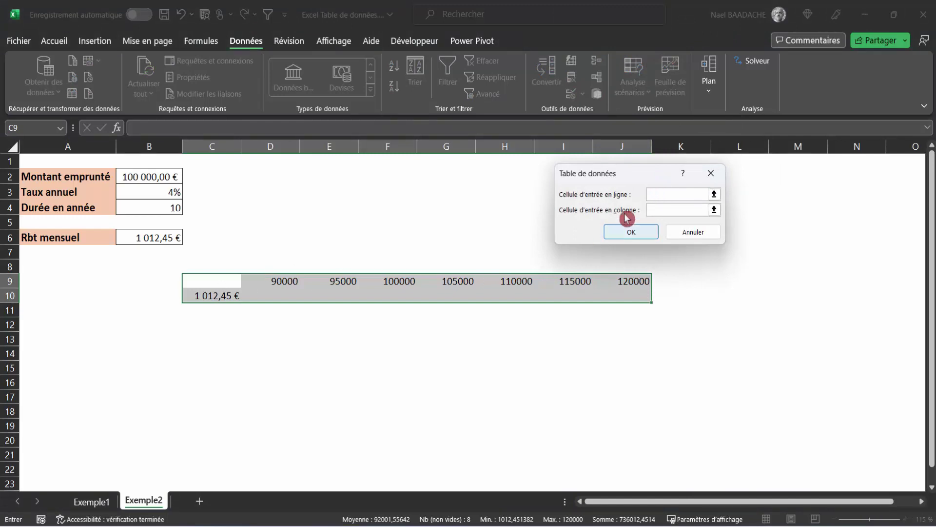
left_click(150, 179)
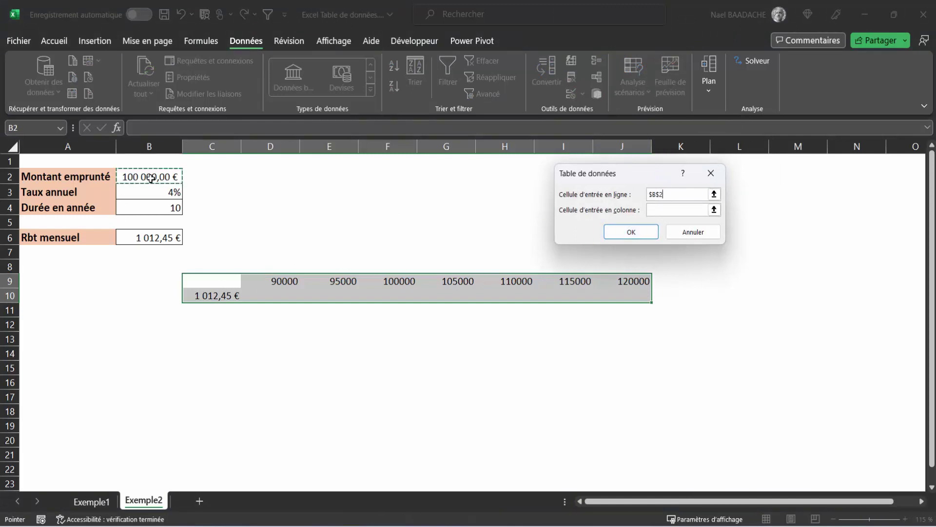
left_click(632, 232)
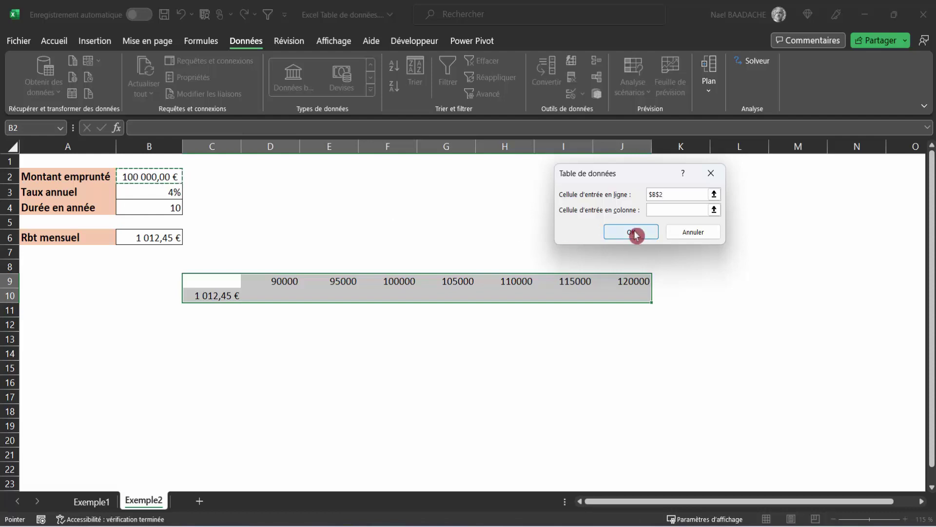
left_click_drag(283, 297, 613, 296)
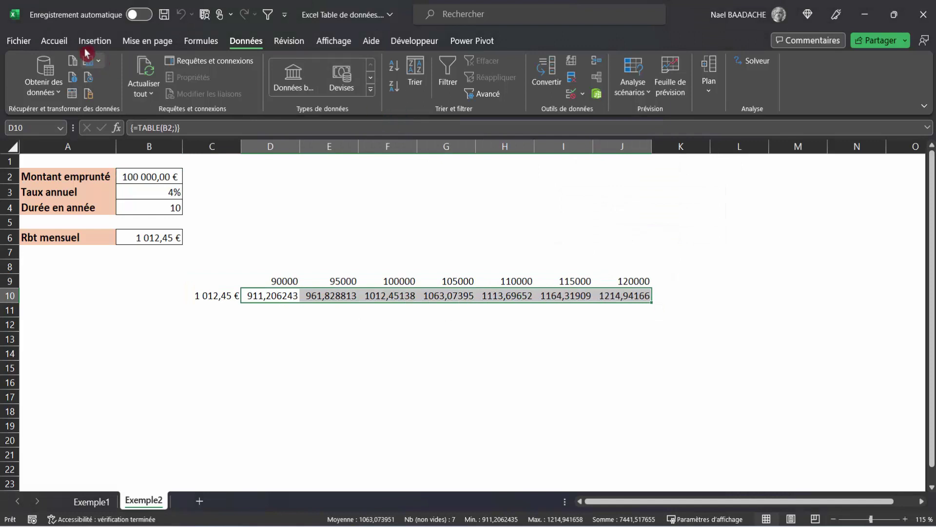
Reduce the repayments in D10:J10 to two decimal places, reading 911,21 to 1214,94.
left_click(54, 41)
left_click(416, 88)
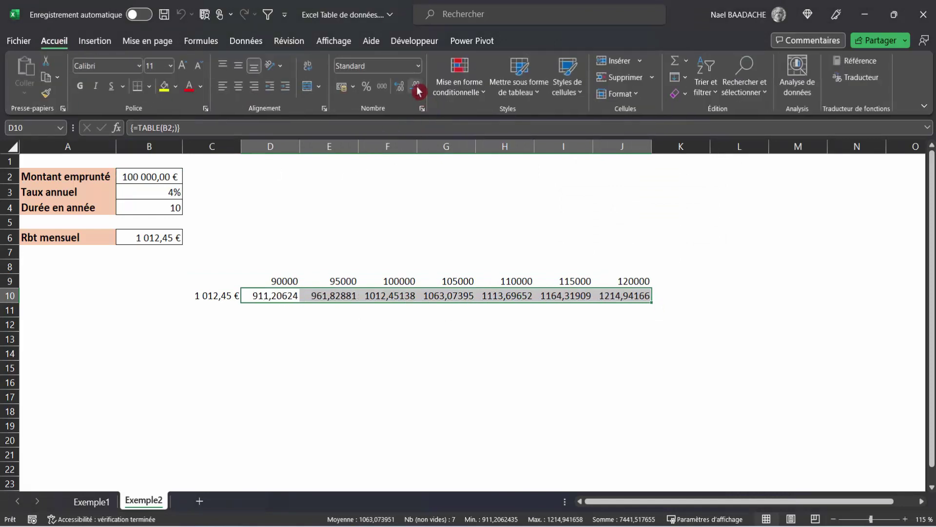
left_click(416, 87)
left_click(416, 88)
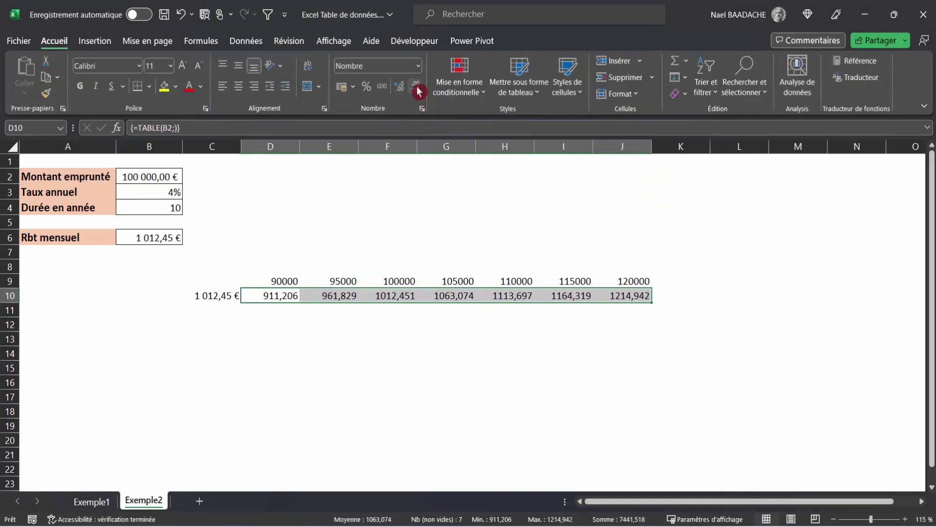
left_click(416, 87)
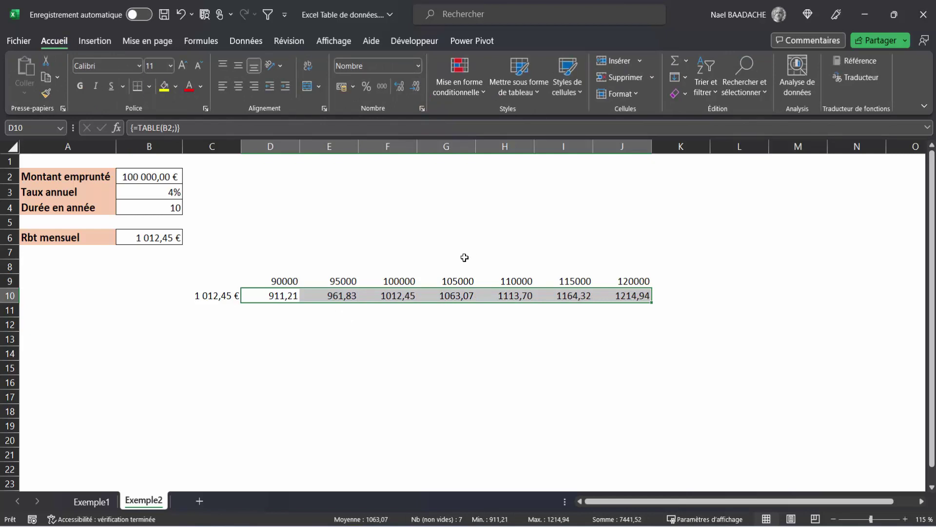
Review the F10 repayment and the loan inputs in column B, then reselect D10:J10.
left_click(399, 295)
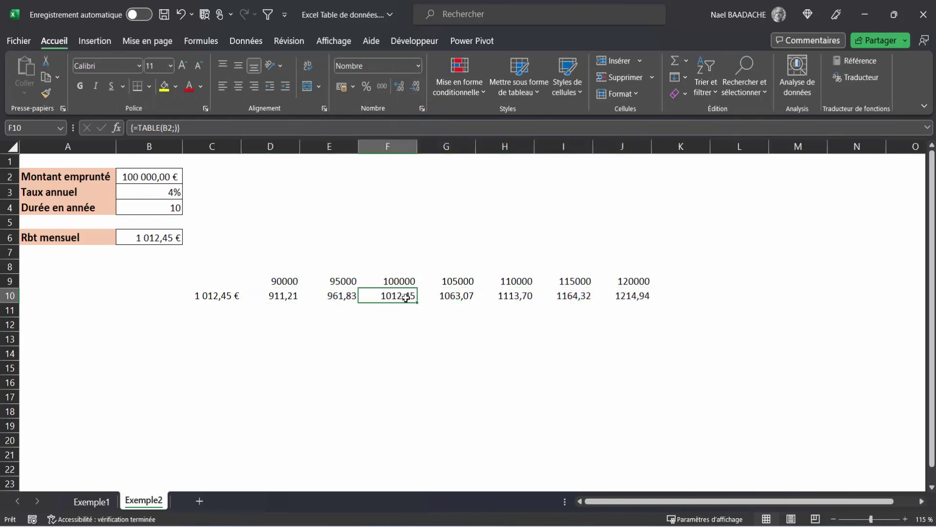
left_click_drag(150, 176, 161, 239)
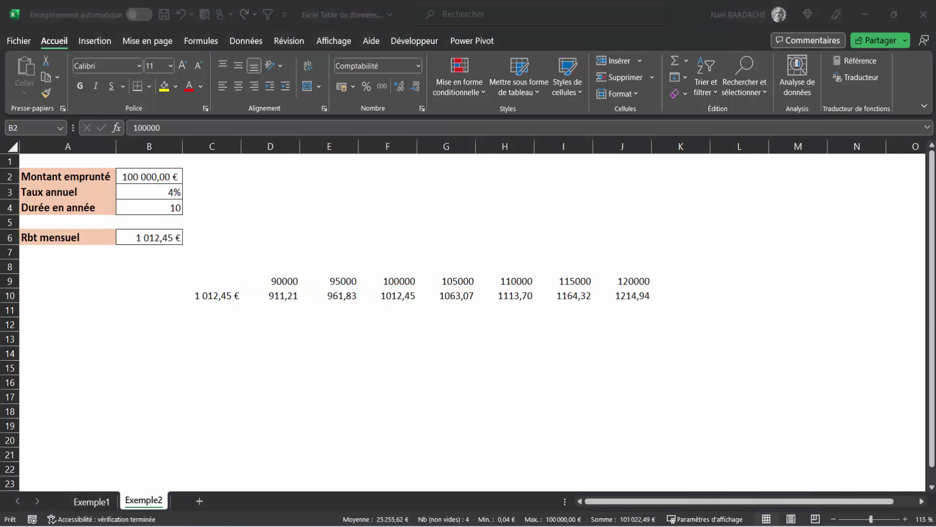
left_click(314, 347)
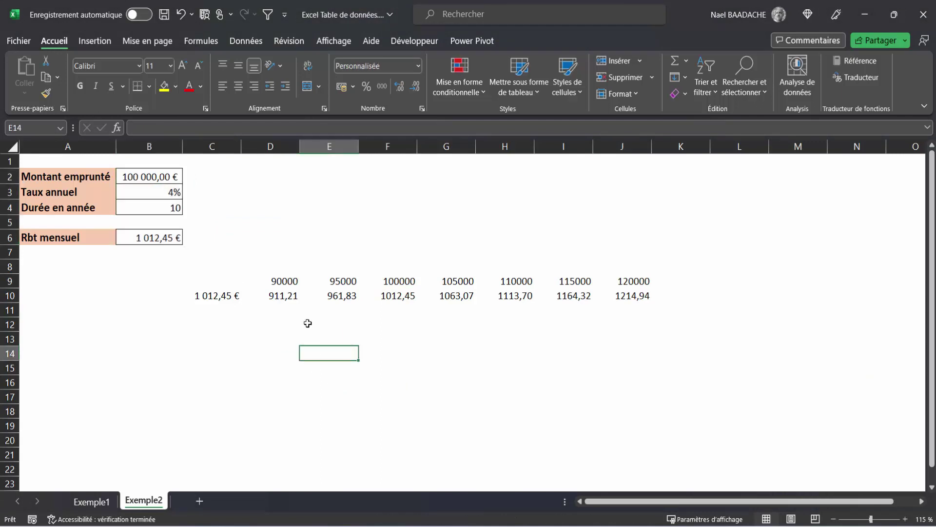
left_click_drag(282, 296, 626, 297)
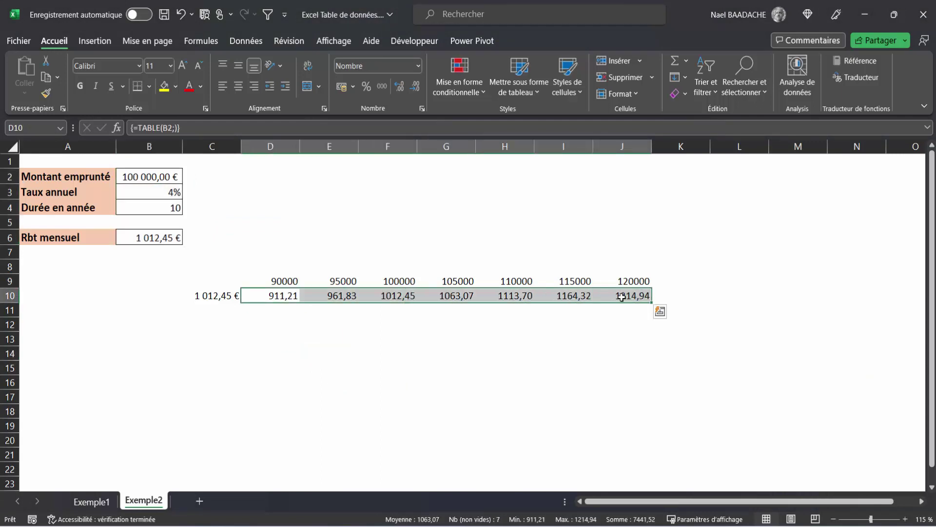
Clear the one-variable results from row 10, check the C10 link and loan amounts, and return to C11.
key("Delete")
mouse_move(281, 282)
left_mouse_down()
mouse_move(614, 281)
mouse_move(619, 299)
left_mouse_up()
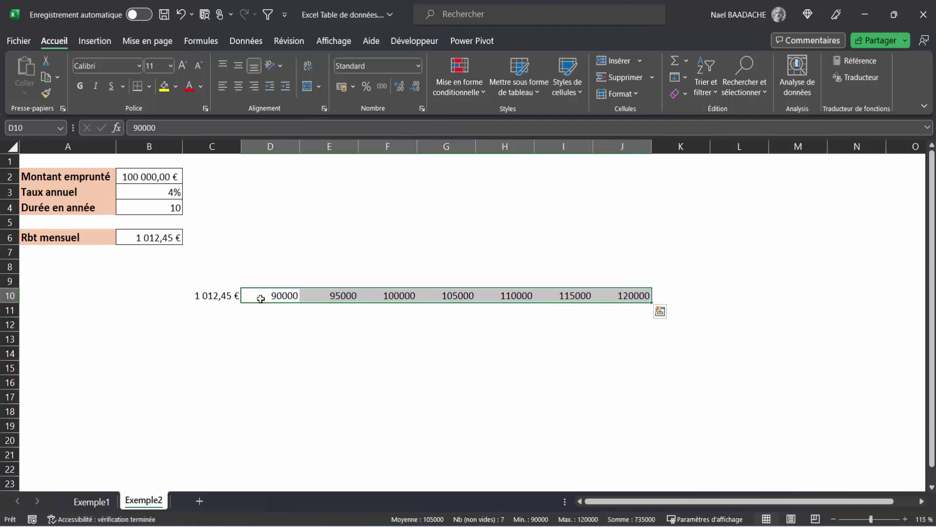
left_click(220, 296)
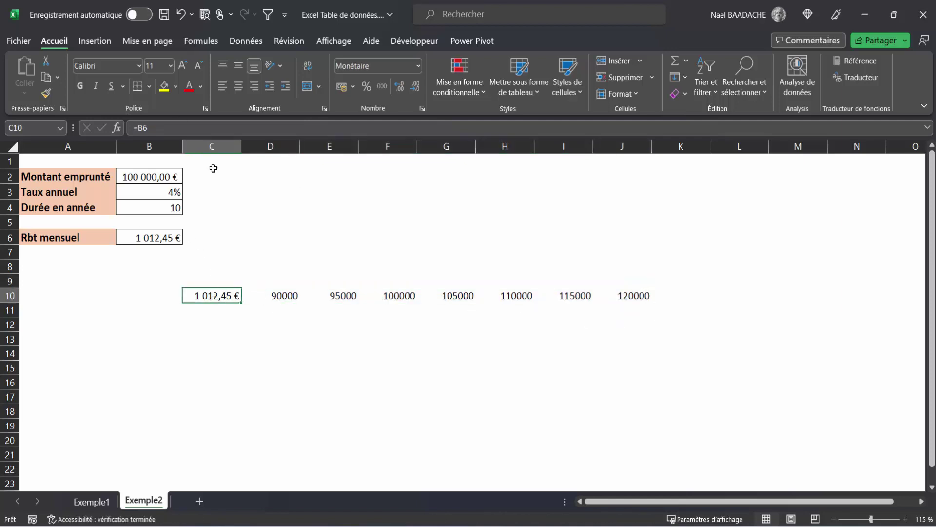
left_click(218, 312)
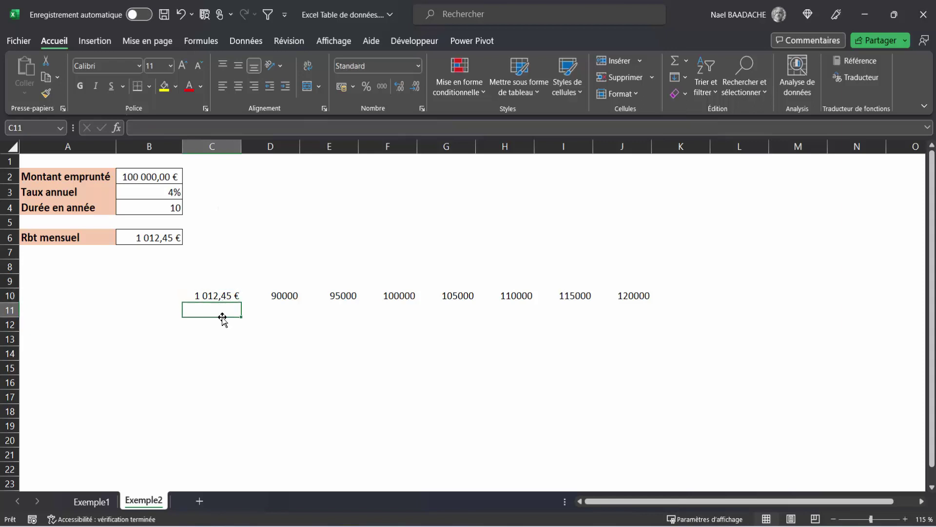
left_click(275, 294)
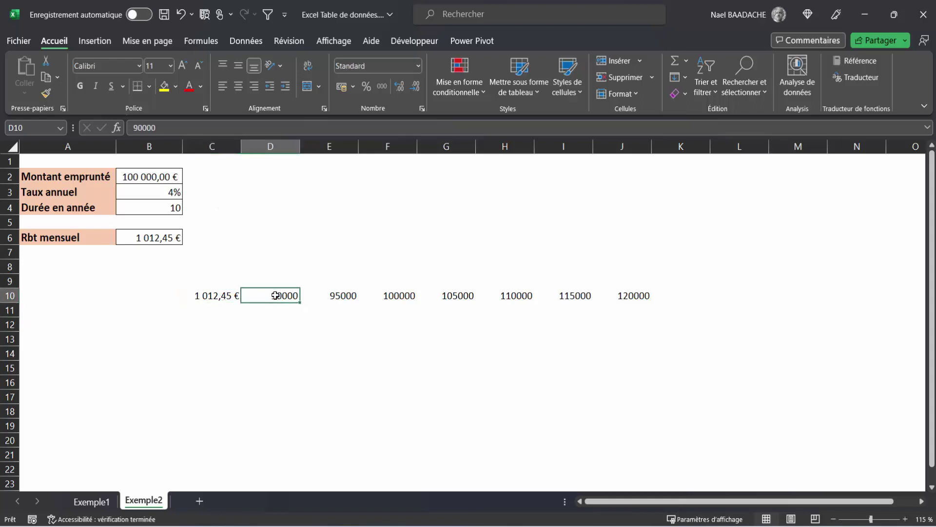
left_click(221, 311)
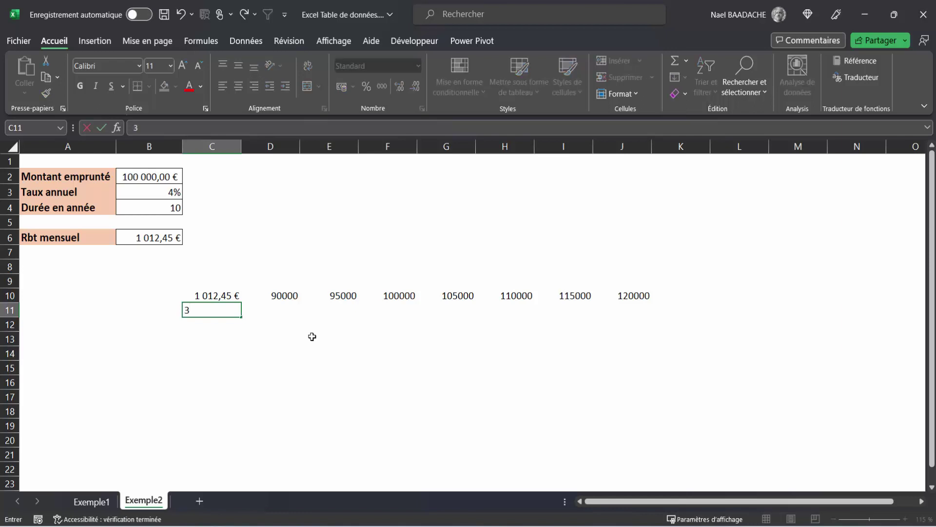
Format C11:C16 as percentages, enter 2,5 and 3, and fill the rates down to 4,50% in C15.
left_click_drag(215, 310, 215, 382)
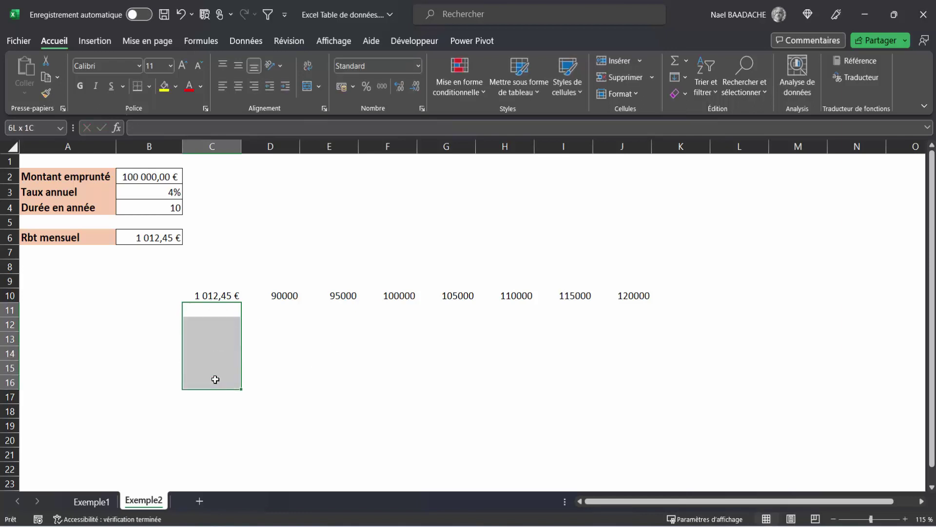
left_click(368, 89)
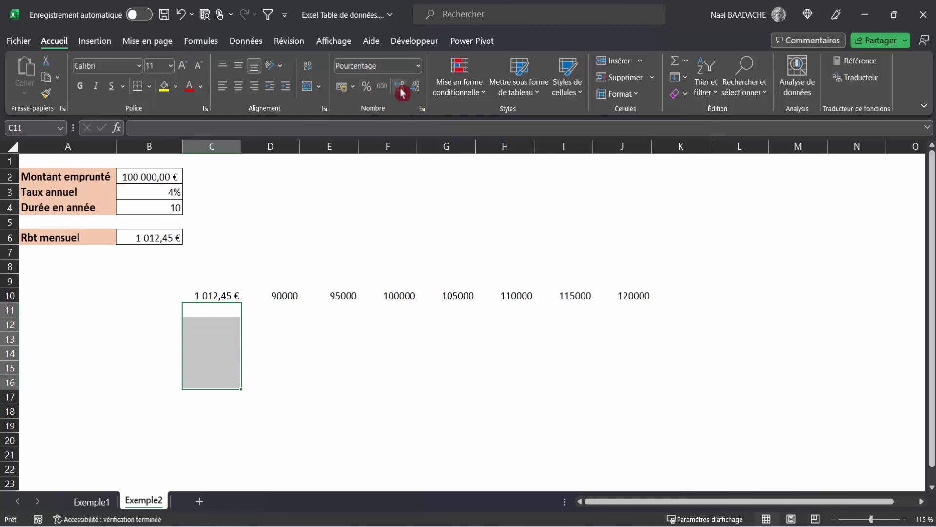
left_click(226, 312)
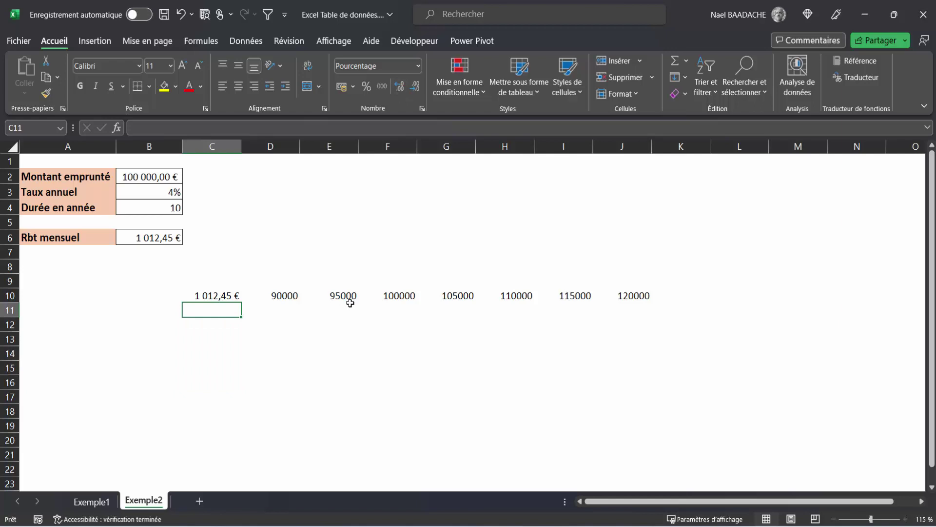
type("2,5")
key("Return")
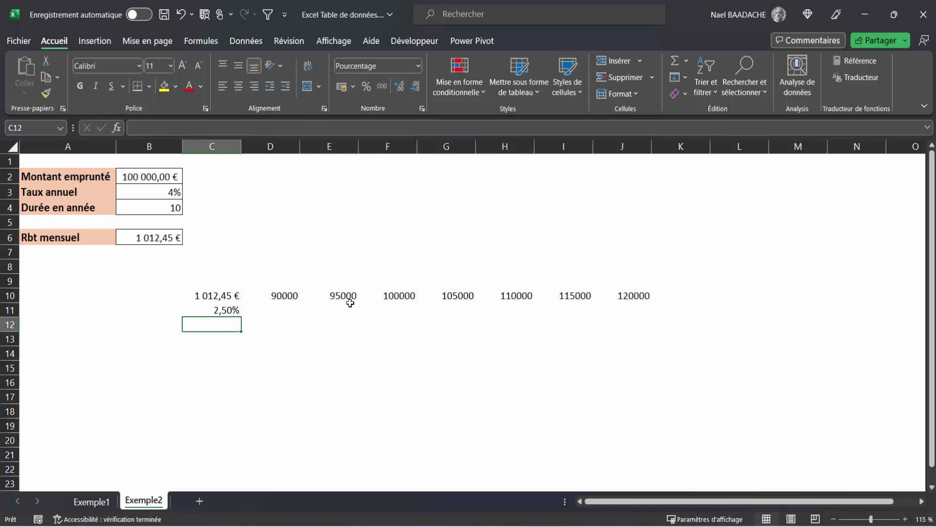
type("3")
key("Return")
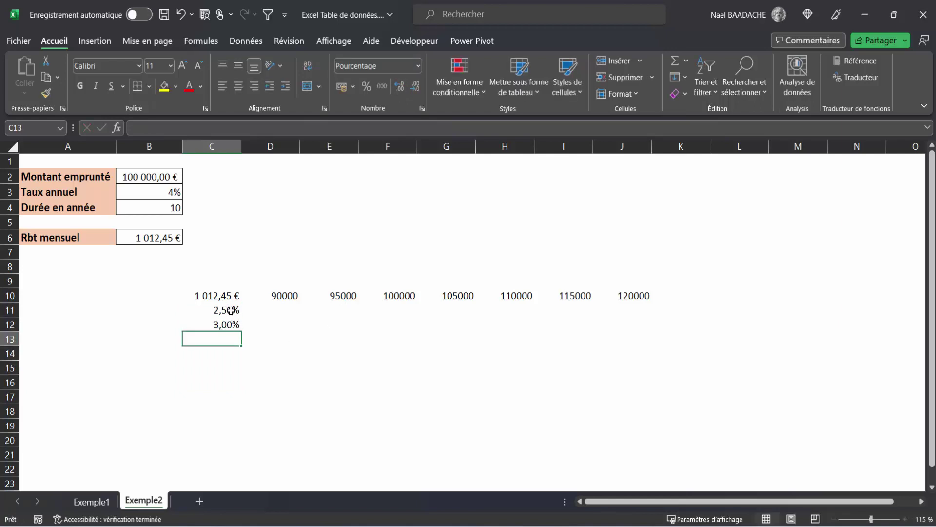
left_click_drag(231, 310, 242, 380)
left_click(208, 374)
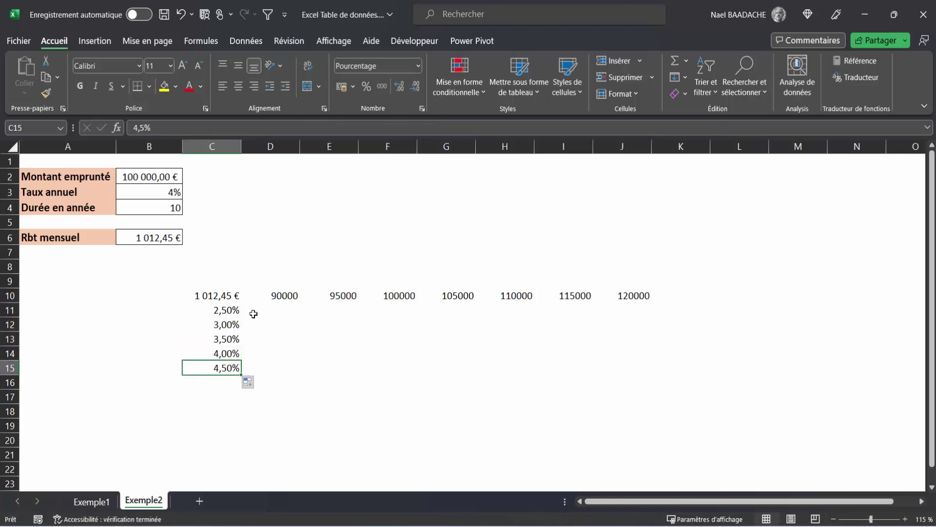
mouse_move(214, 296)
left_mouse_down()
mouse_move(635, 299)
mouse_move(636, 365)
left_mouse_up()
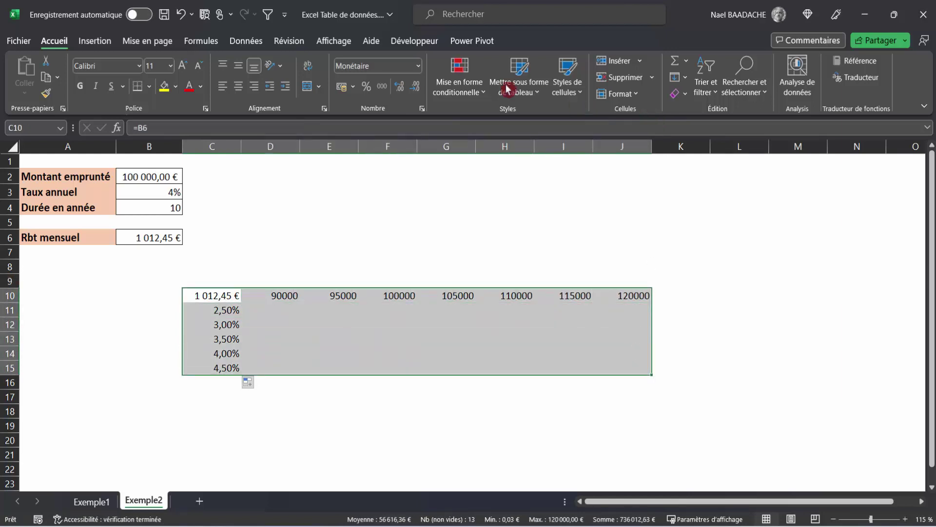
Create a two-variable data table on C10:J15 with row input $B$2 and column input $B$3.
left_click(248, 43)
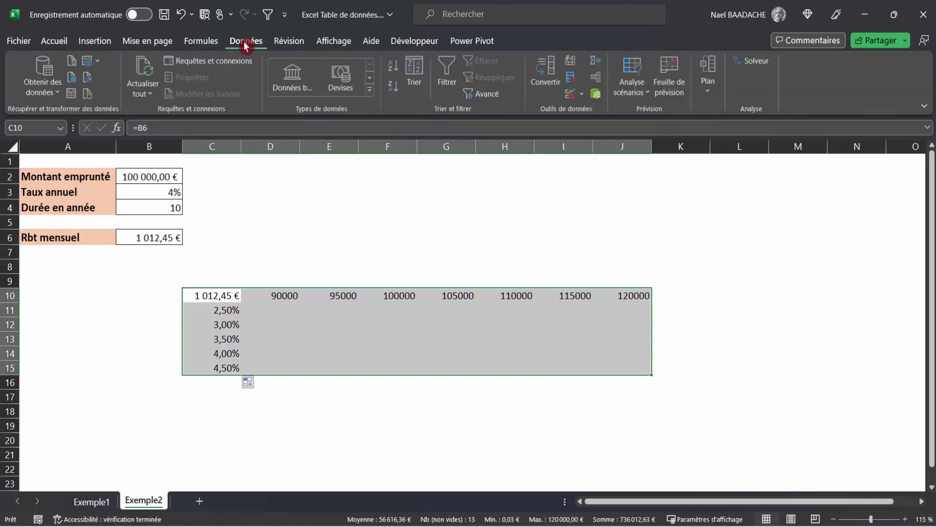
left_click(647, 95)
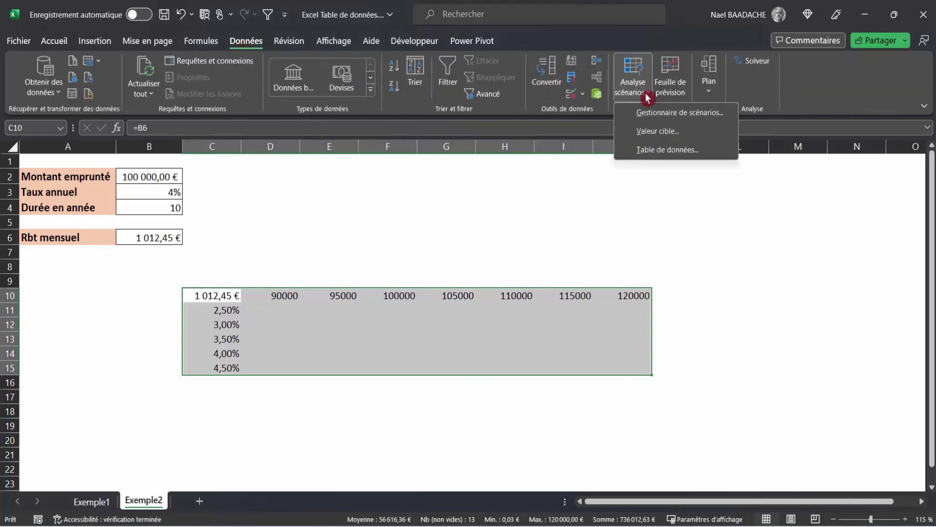
left_click(653, 149)
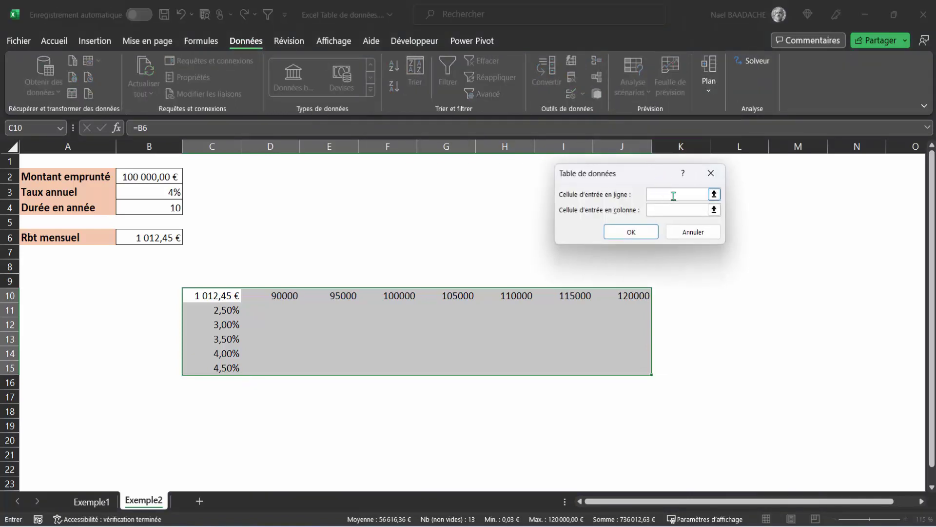
left_click(154, 176)
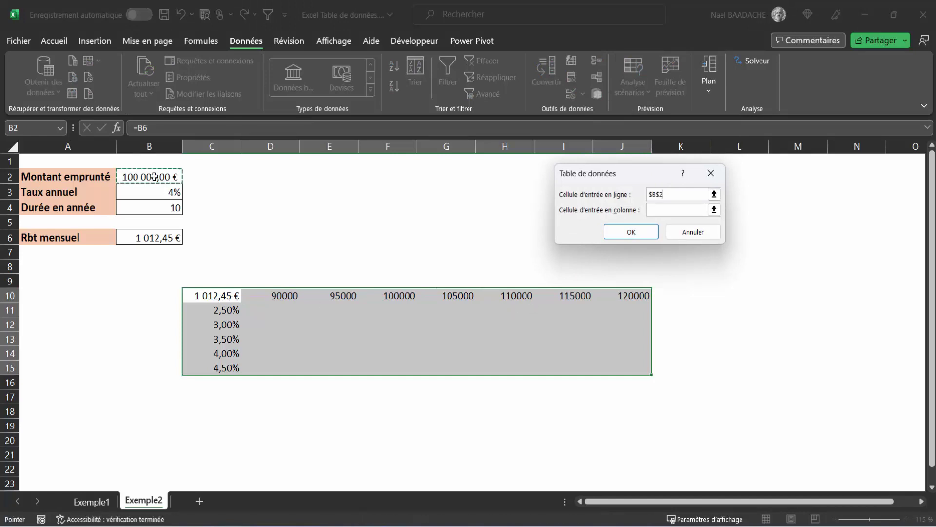
left_click(672, 209)
left_click(166, 194)
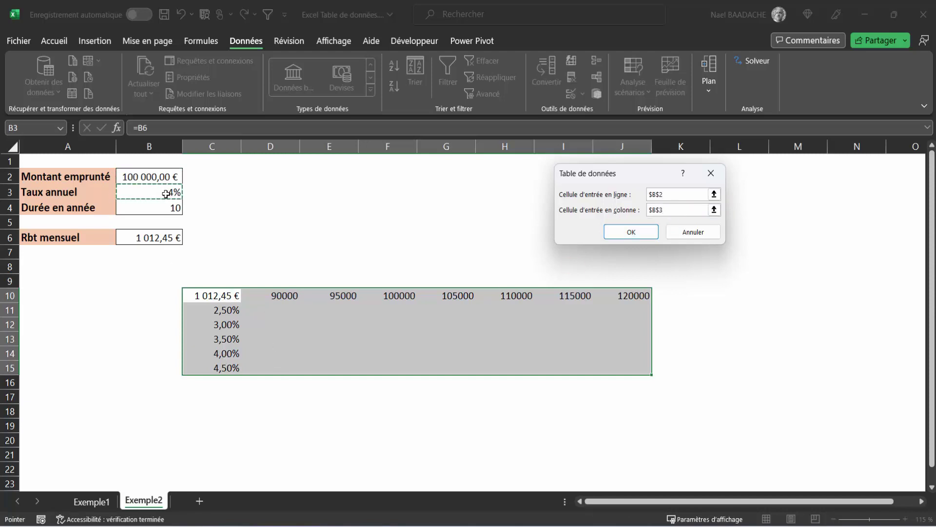
left_click(631, 232)
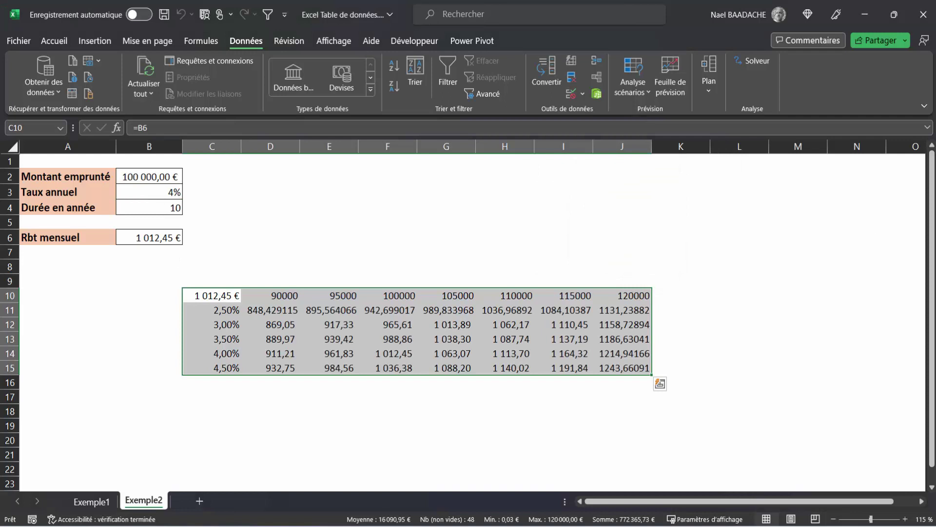
left_click_drag(272, 310, 628, 374)
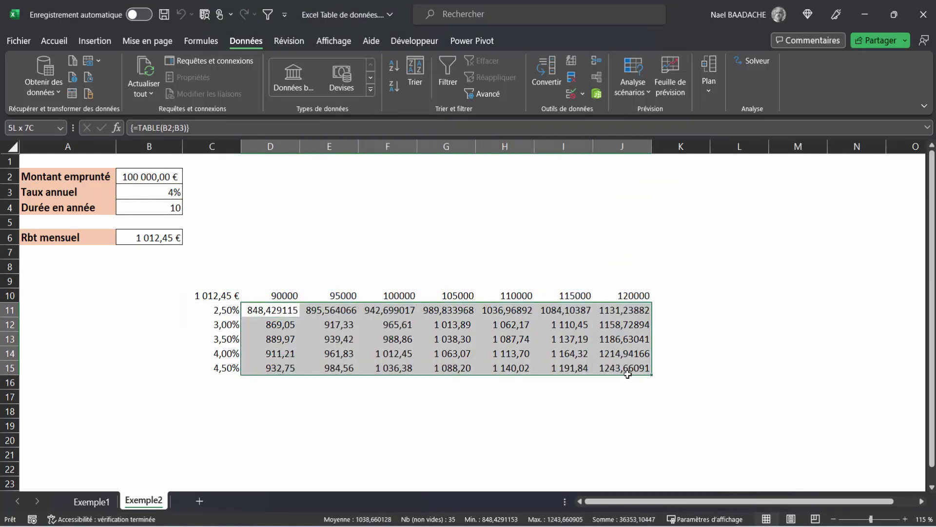
Format D11:J15 with two decimals and thousands separators.
left_click(51, 41)
left_click(382, 86)
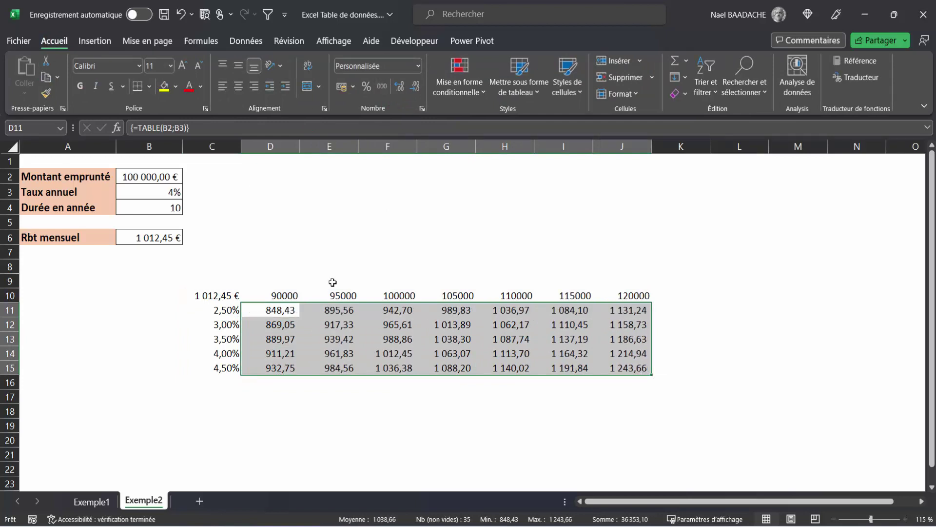
left_click(318, 327)
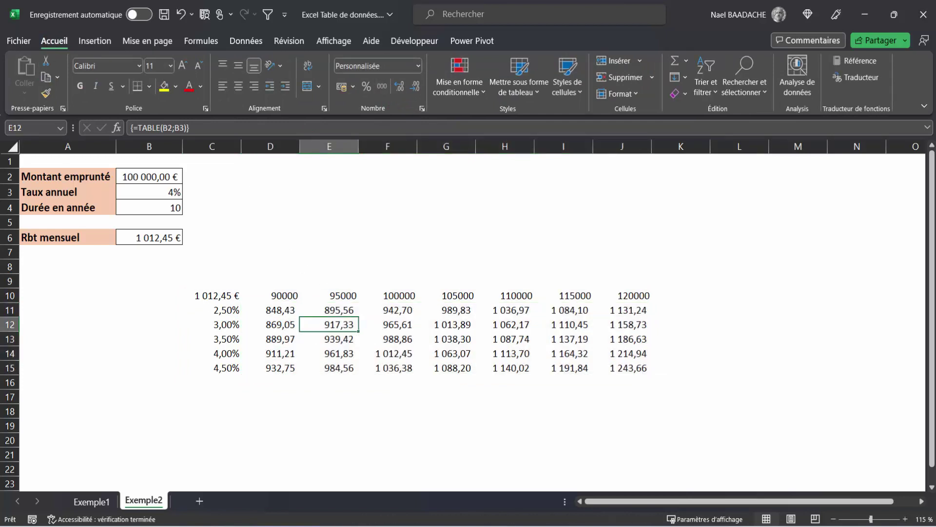
Verify F14 shows 1 012,45 for 100000 at 4,00%, matching the repayment in B6.
left_click(401, 294)
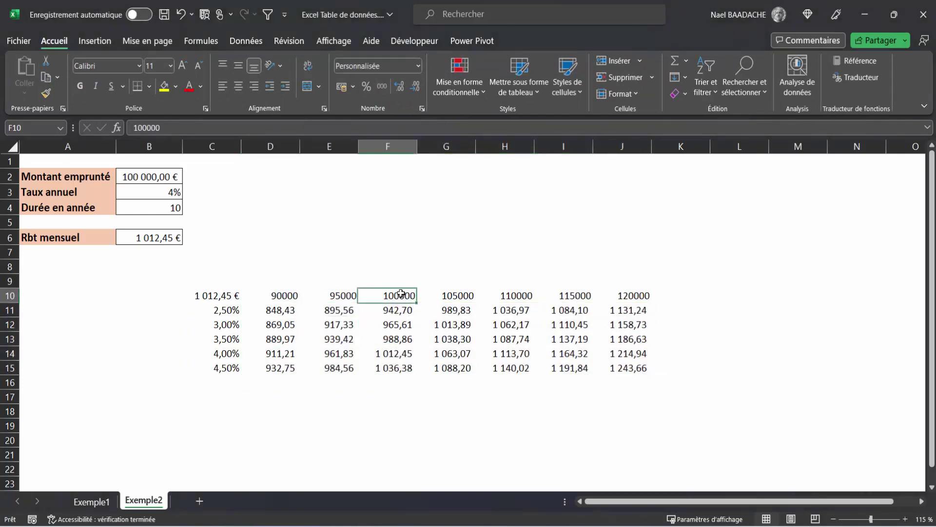
left_click_drag(401, 294, 402, 352)
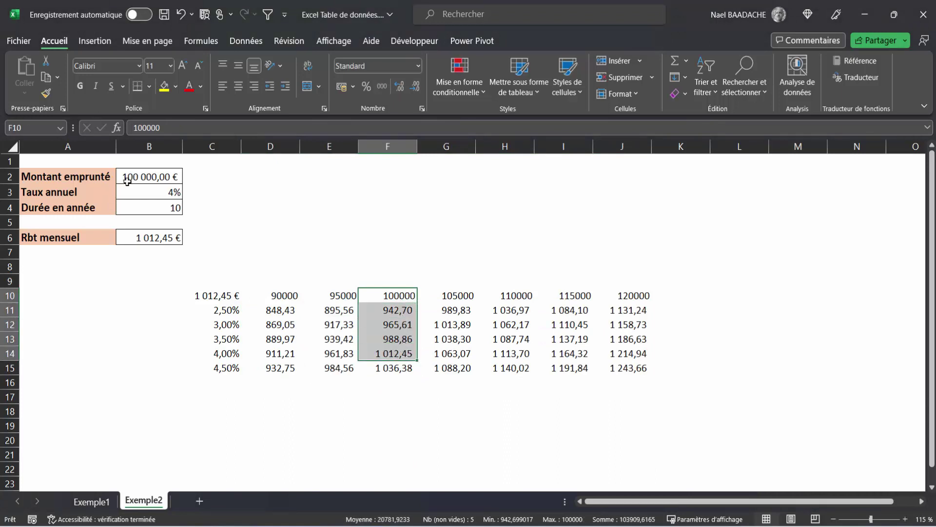
left_click(224, 353)
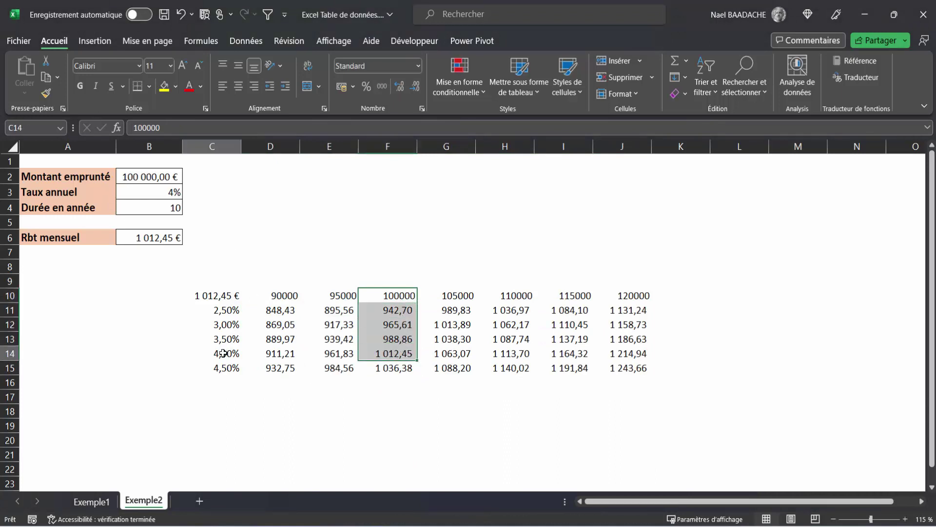
left_click_drag(223, 353, 401, 354)
left_click(401, 354)
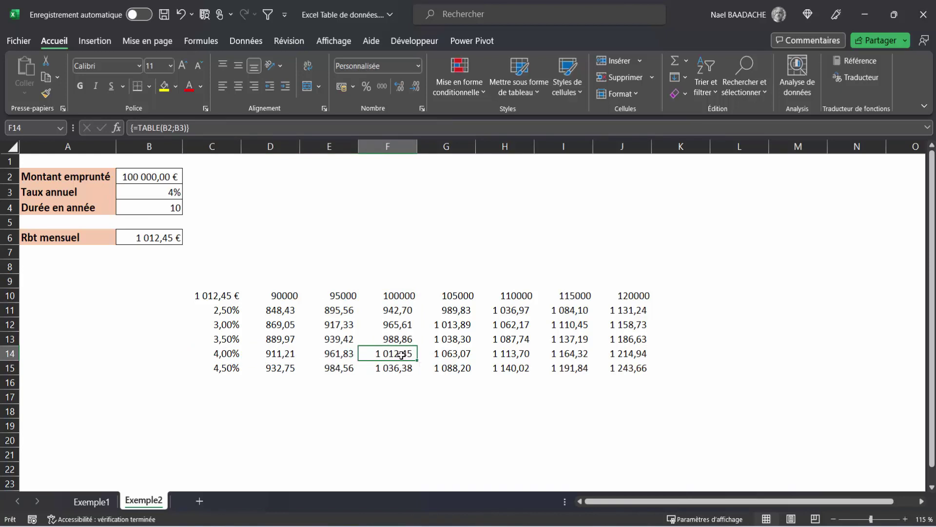
left_click(148, 239)
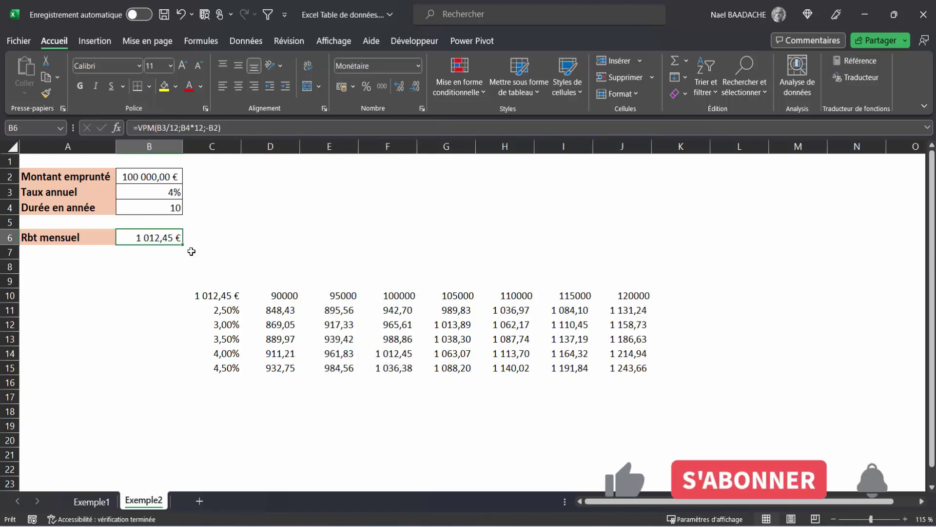